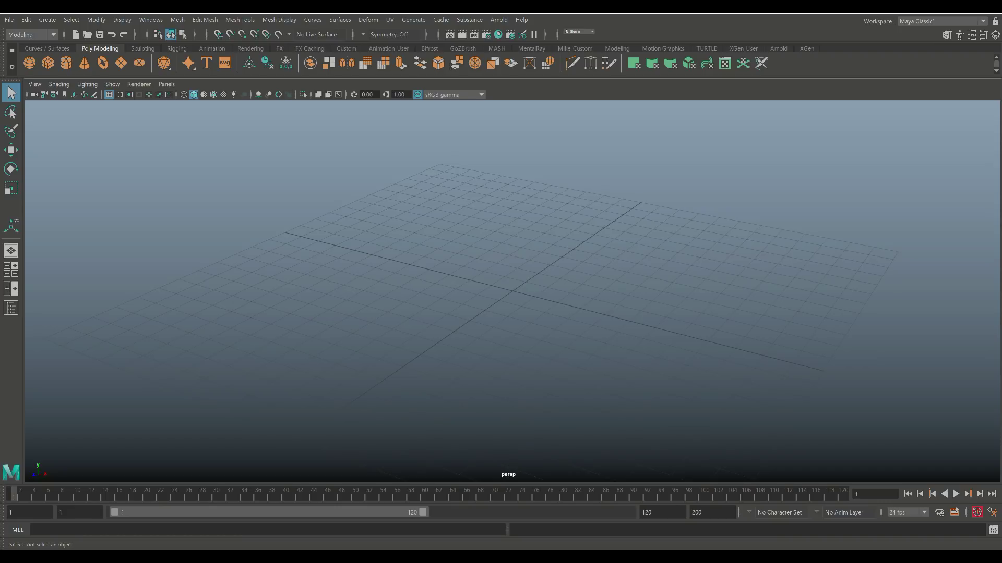
- Create a polygon cylinder at the origin and move its bottom vertices straight down four grid units with grid snapping
scroll(513, 291, down, 2)
click(66, 62)
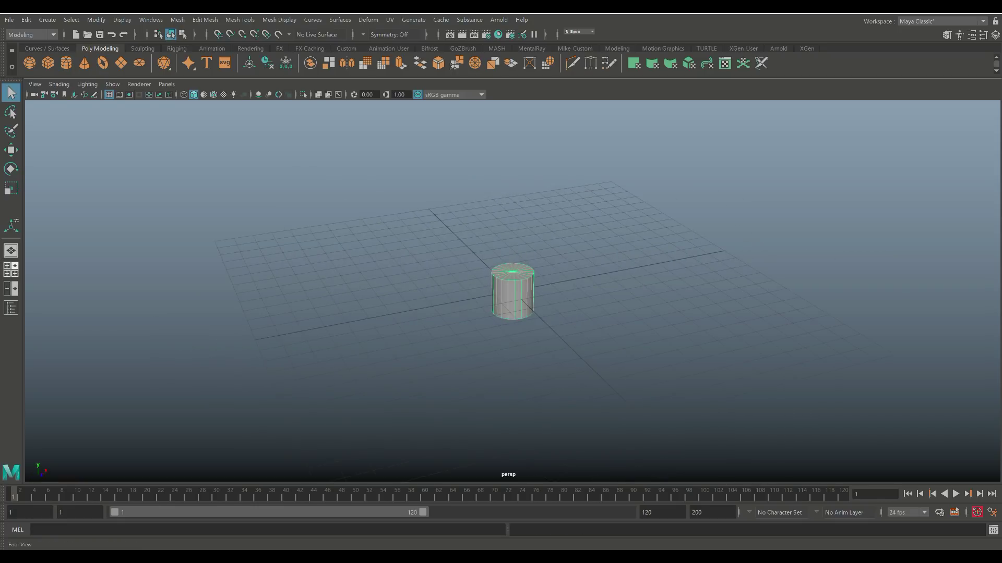
click(11, 269)
key(space)
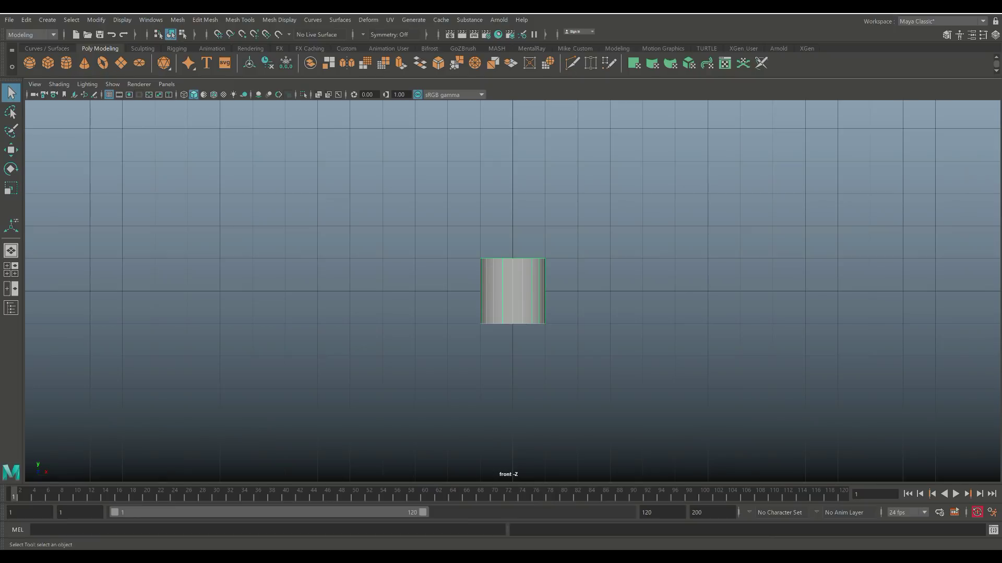
right_drag(498, 284, 451, 281)
scroll(513, 291, down, 2)
key(w)
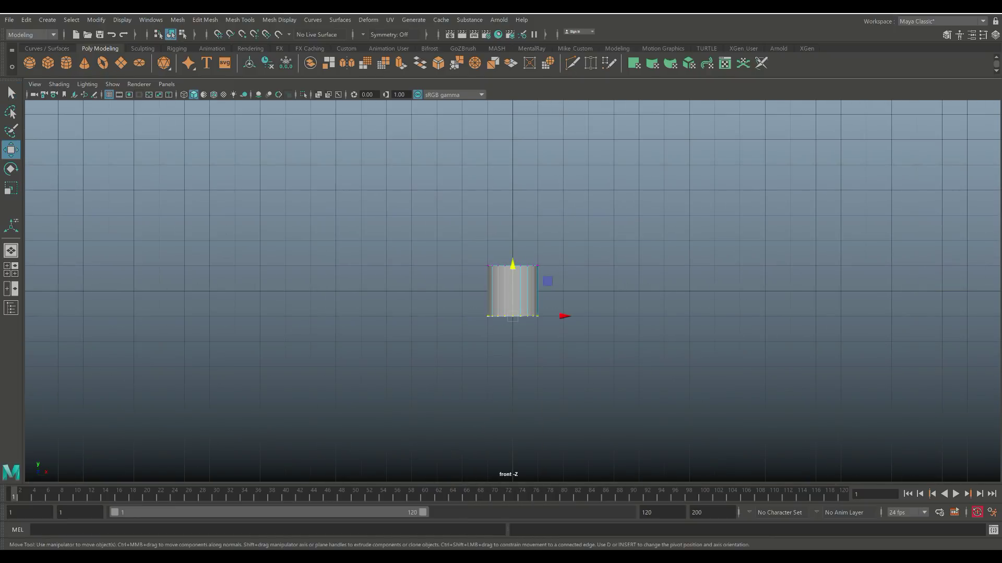
key(x)
drag(512, 264, 512, 364)
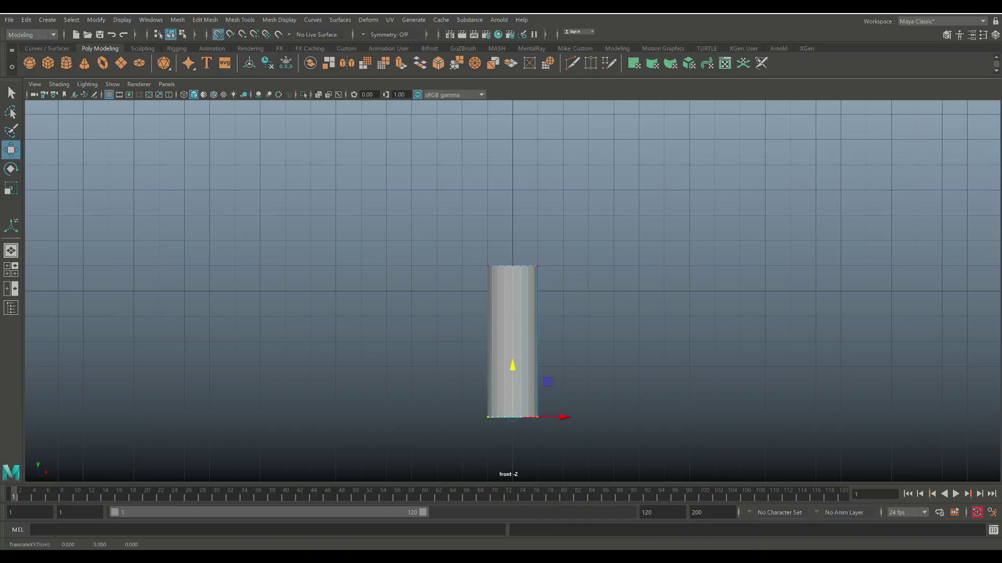
- Move the cylinder's top vertices straight up three grid units with grid snapping
drag(470, 245, 555, 281)
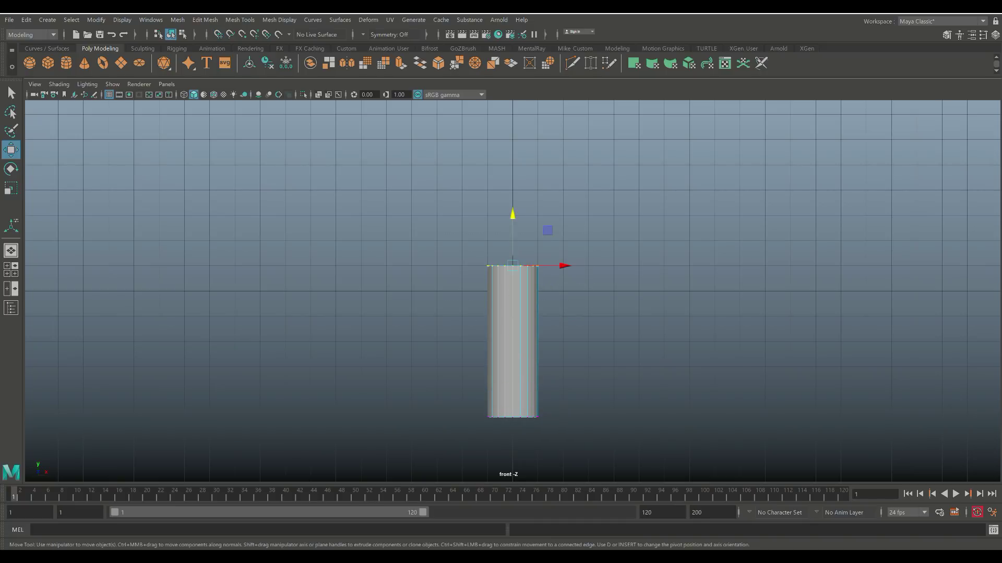
key(x)
drag(513, 214, 513, 138)
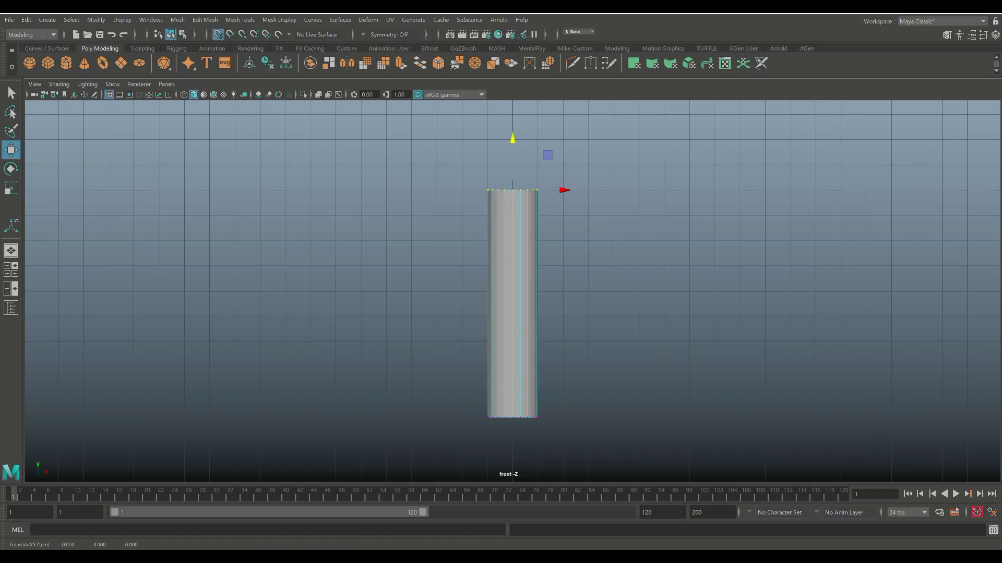
- Scale the top vertex ring to about 8 units wide and the bottom ring to about 5 units wide, tapering the cylinder
key(r)
drag(559, 190, 706, 190)
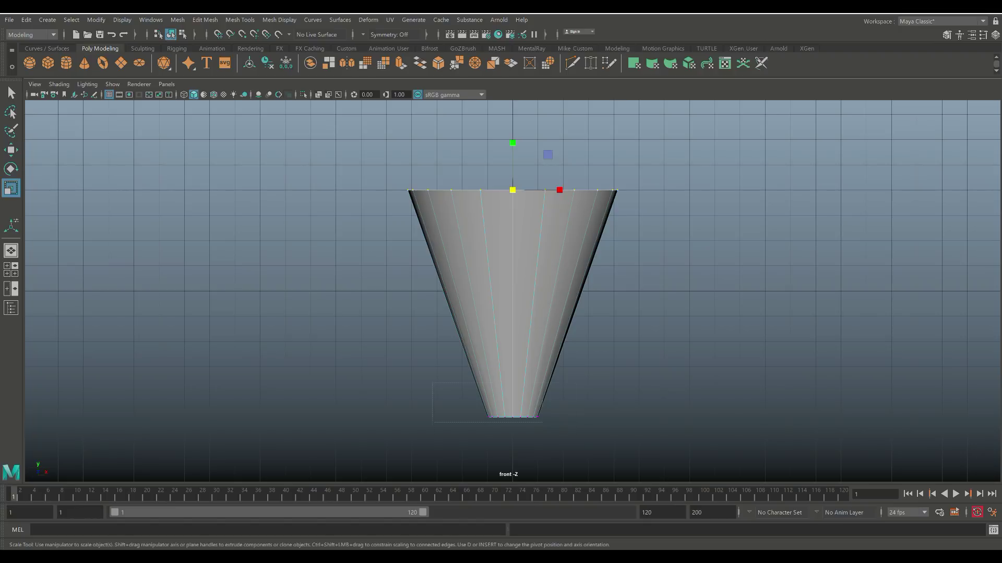
drag(473, 383, 626, 416)
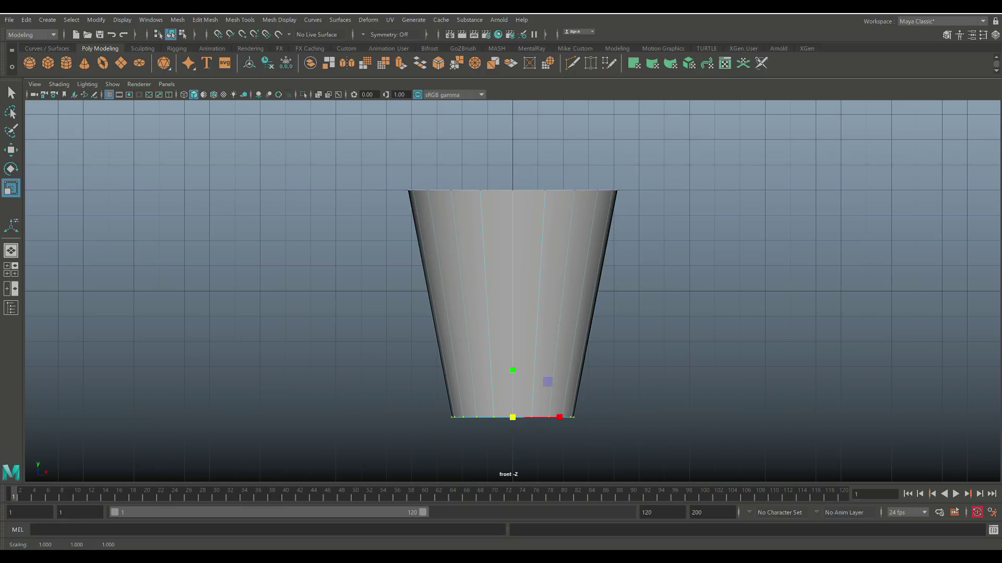
- Bevel the edge ring around the underside of the tapered cylinder
click(11, 269)
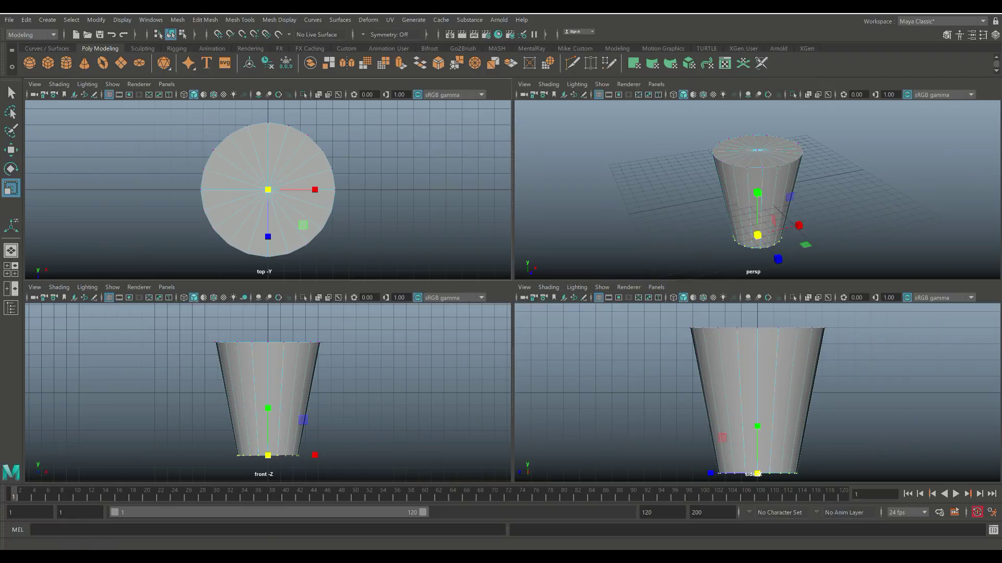
key(space)
scroll(513, 291, up, 3)
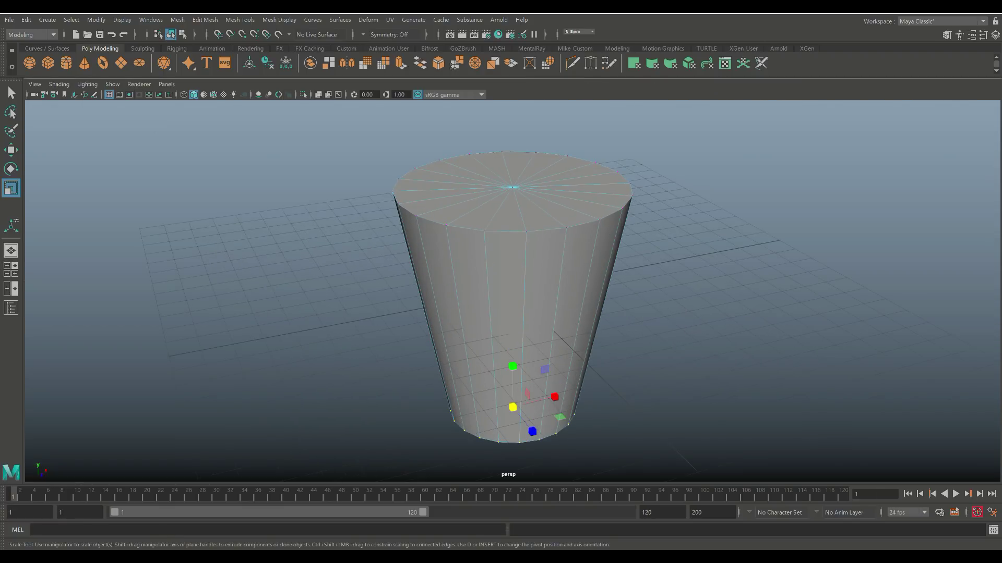
alt+middle_drag(513, 366, 513, 278)
alt+drag(512, 278, 553, 209)
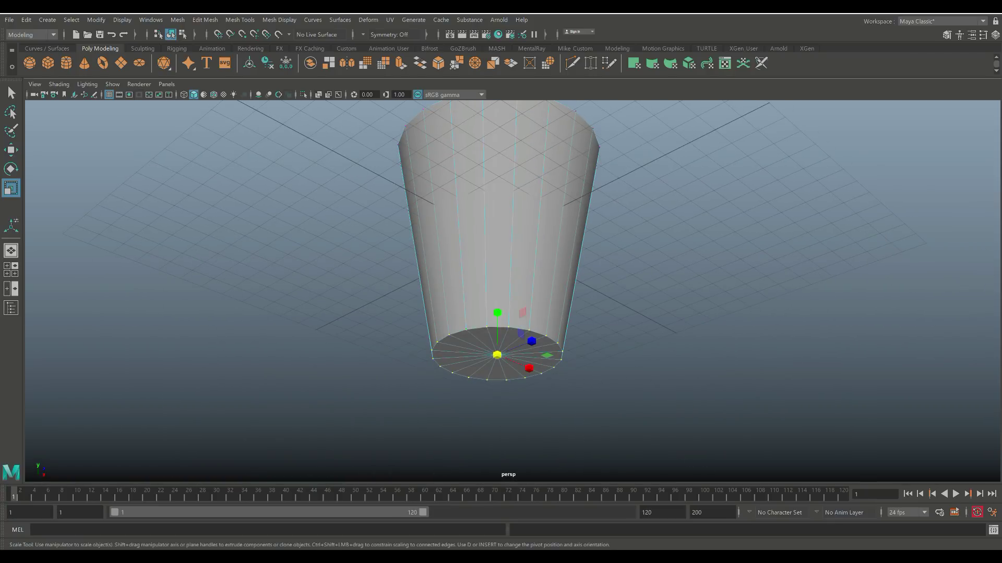
right_drag(458, 275, 403, 276)
click(205, 19)
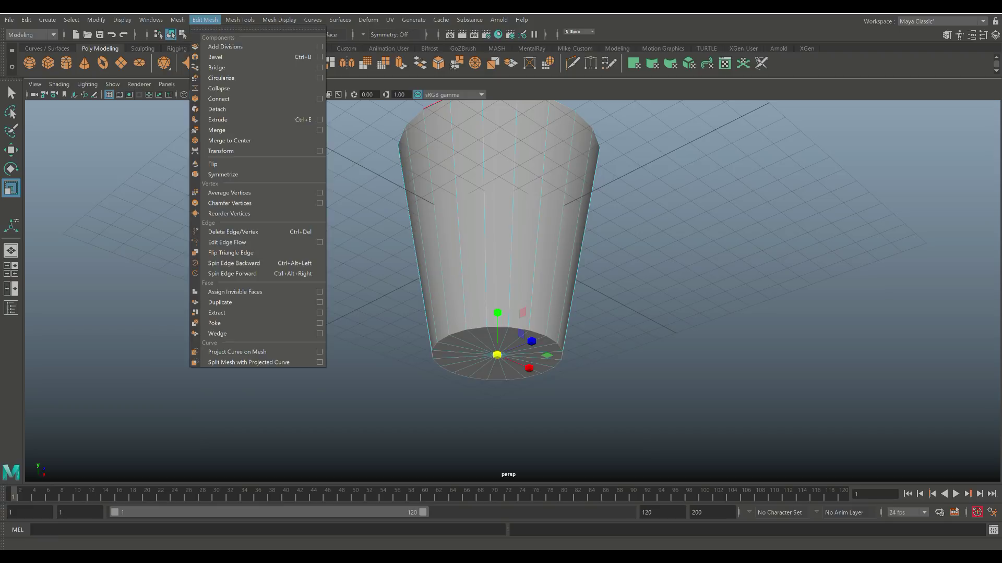
click(215, 57)
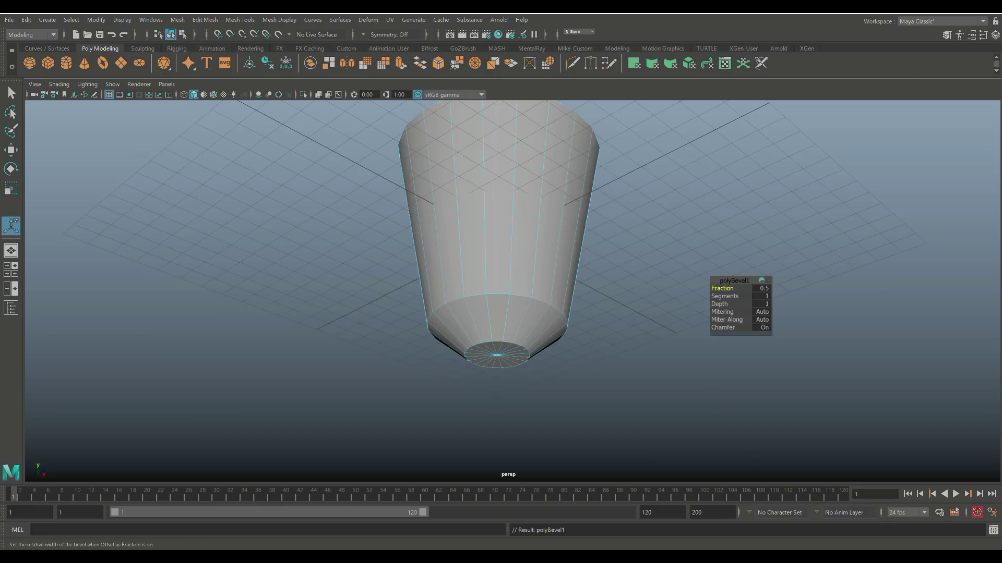
- Set the base bevel's fraction to 0.1 and its segments to 3
scroll(512, 291, up, 2)
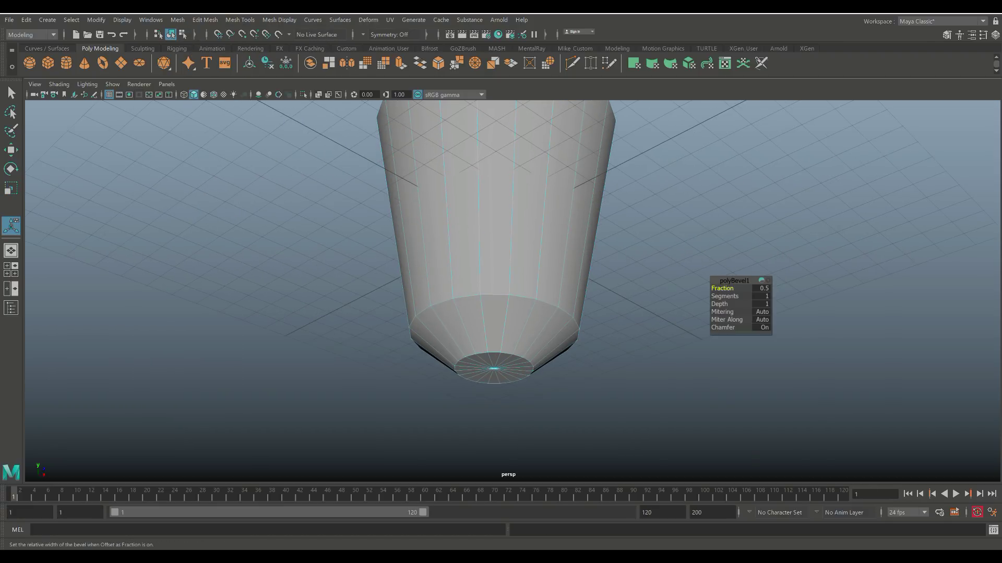
click(760, 288)
text(0.2)
key(Return)
text(0)
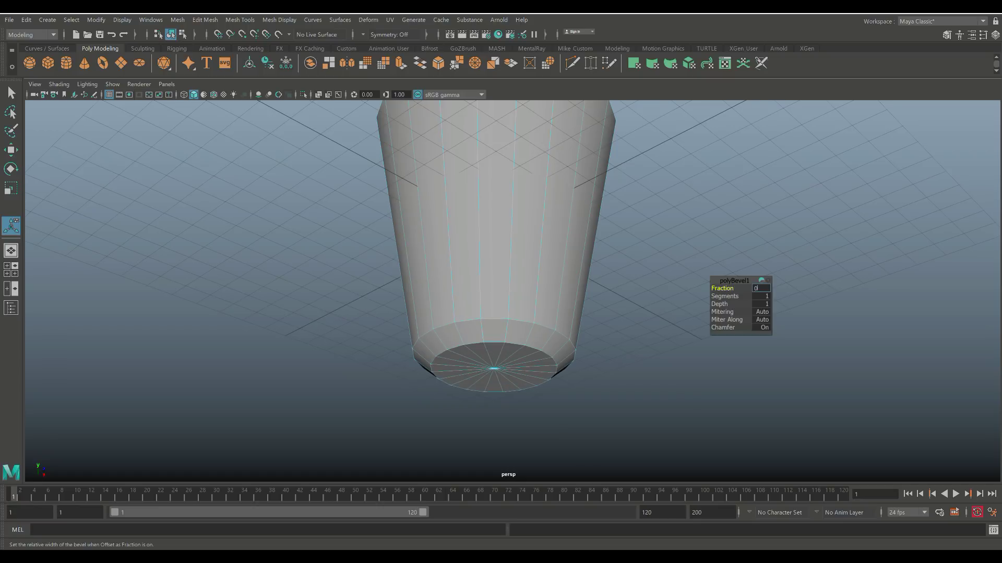
key(Return)
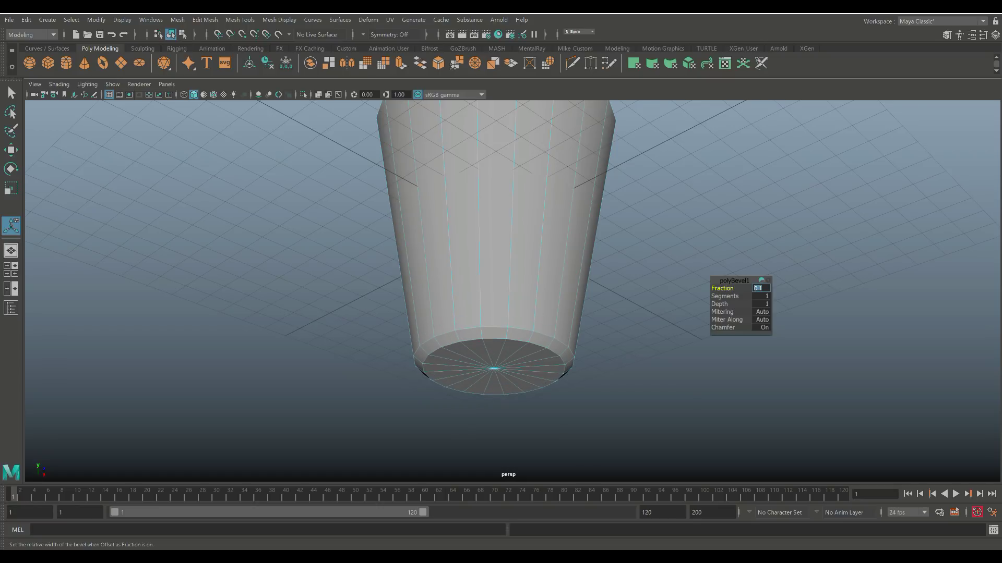
click(760, 295)
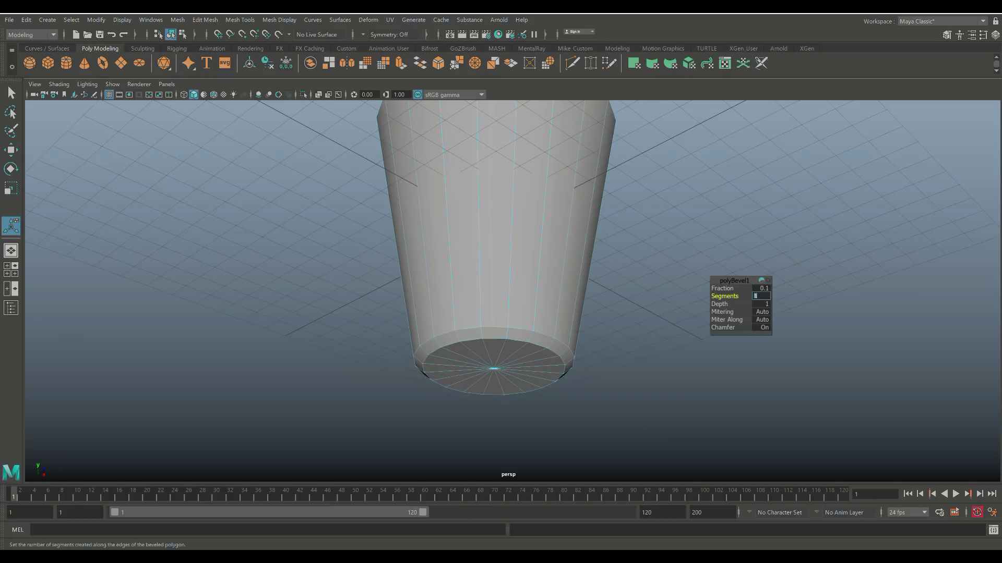
key(Return)
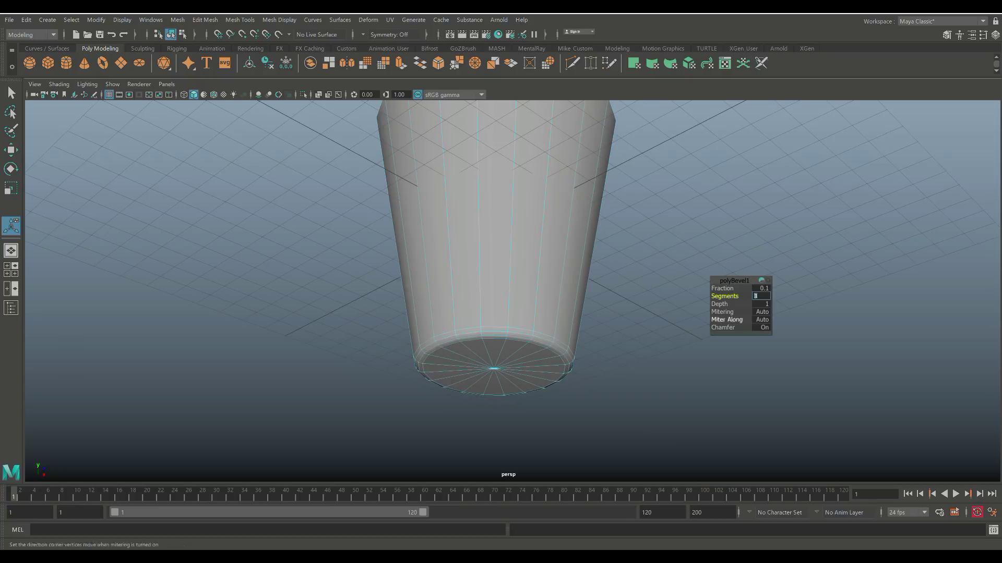
key(Escape)
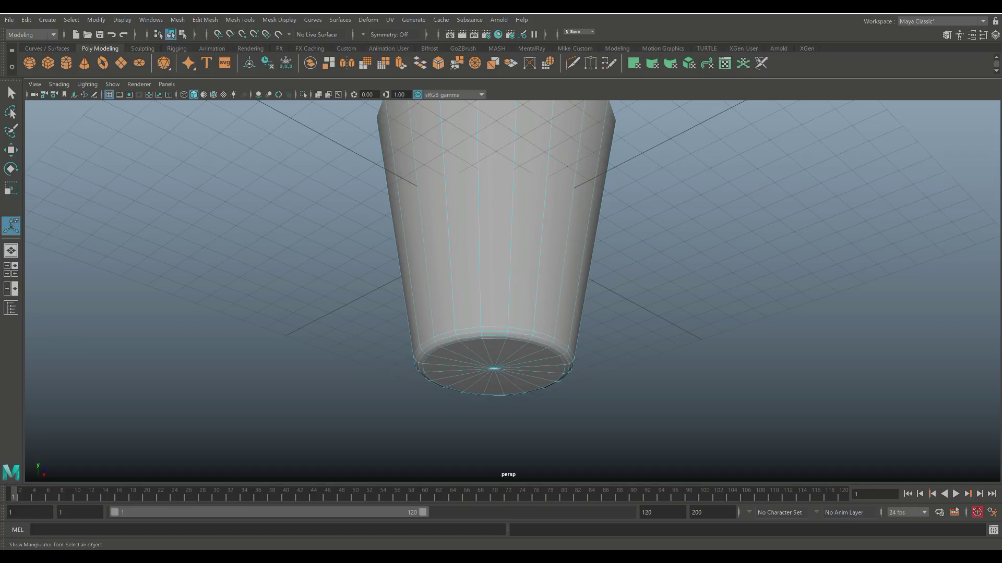
- Delete all the top cap faces to open the container
alt+drag(501, 250, 500, 370)
alt+middle_drag(501, 251, 502, 355)
alt+drag(502, 355, 498, 318)
alt+middle_drag(501, 250, 502, 315)
alt+right_drag(503, 282, 455, 241)
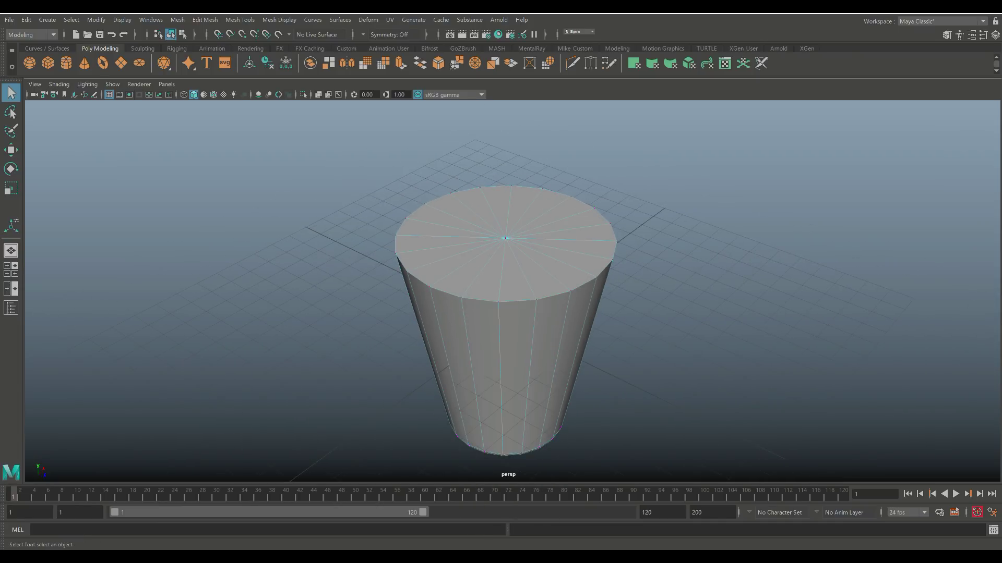
scroll(501, 292, up, 3)
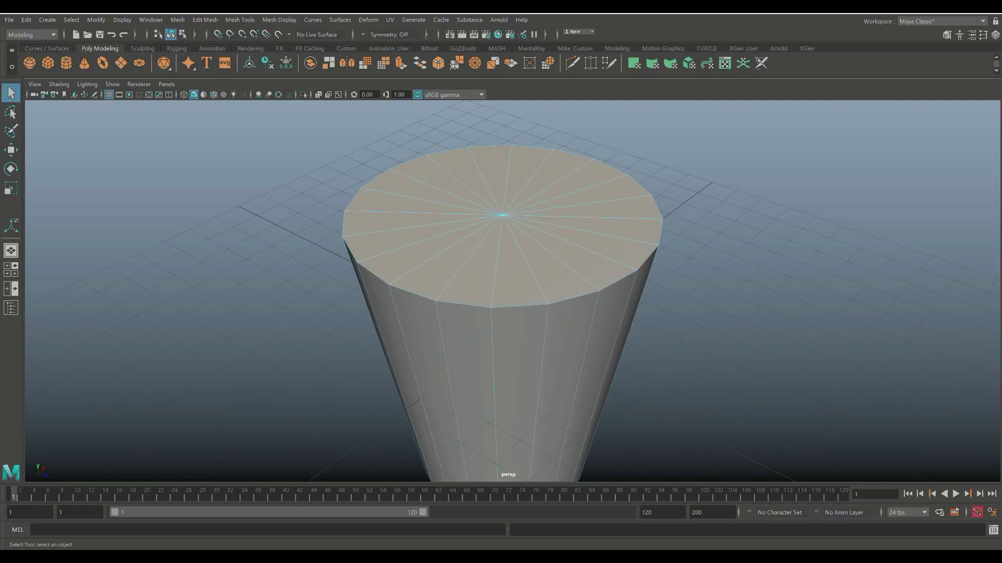
key(Delete)
scroll(509, 291, down, 4)
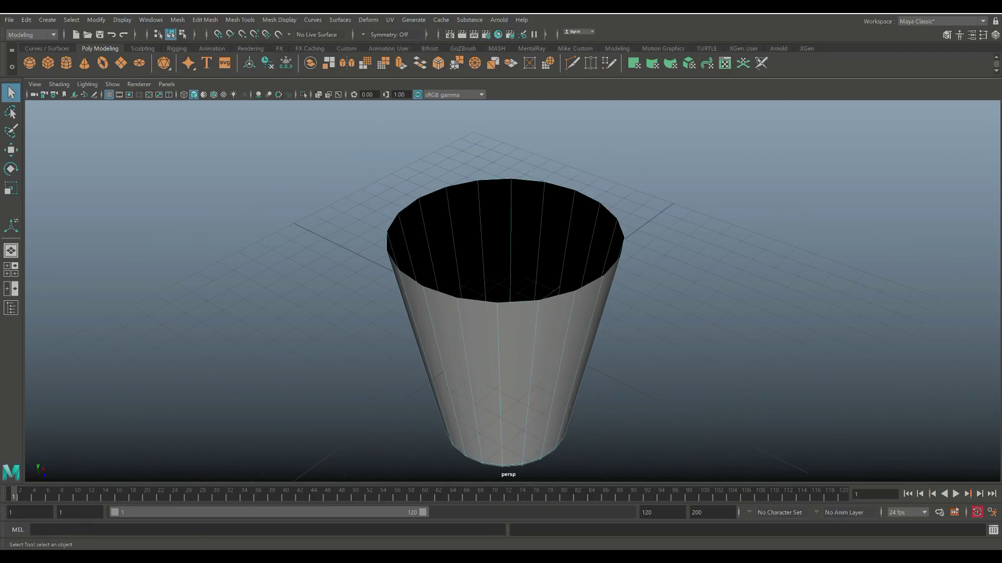
- Insert edge loops around the container's wall, closely spaced just below the rim and one just above the bevelled base
alt+drag(509, 291, 551, 245)
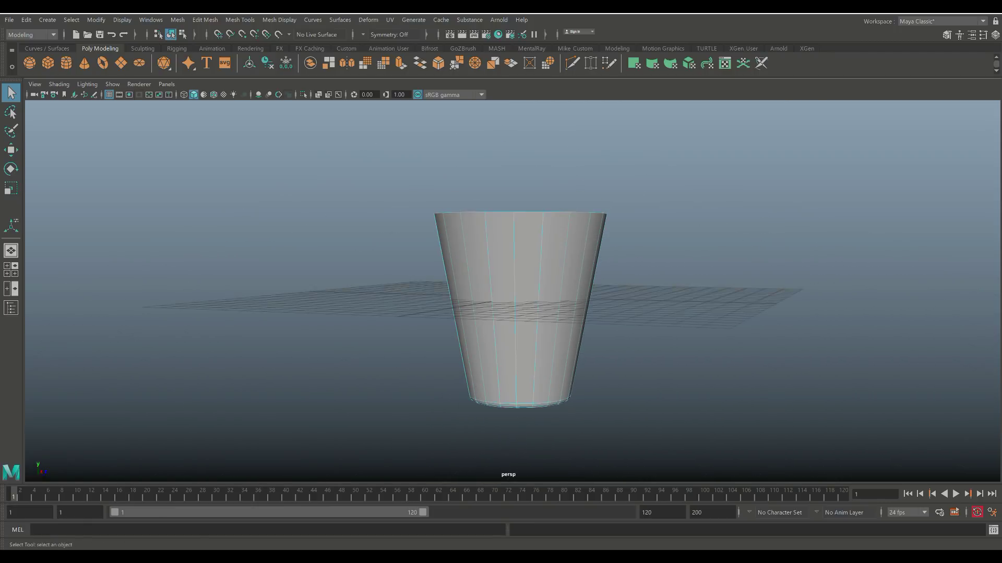
alt+middle_drag(520, 310, 488, 300)
alt+drag(488, 301, 519, 308)
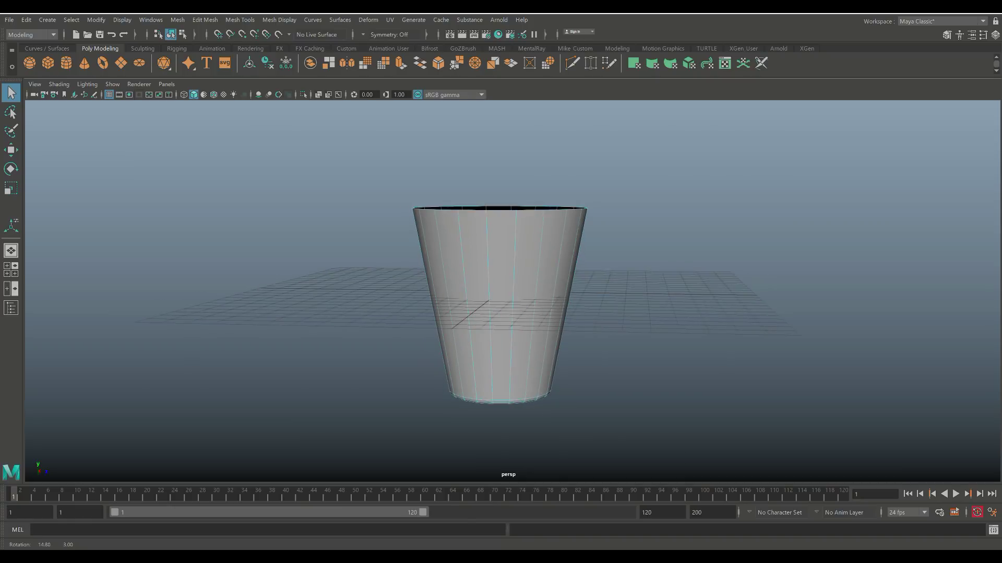
click(239, 19)
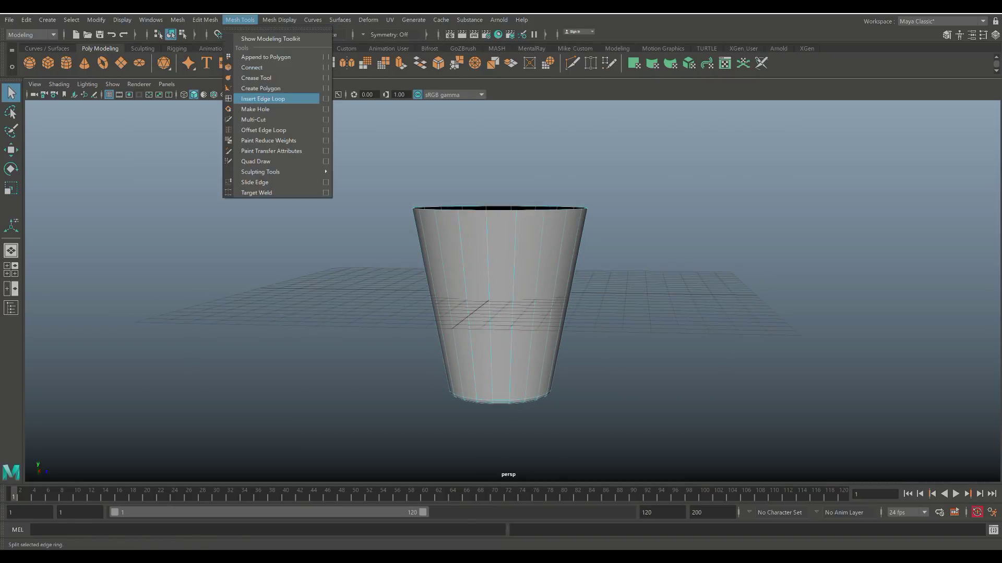
click(326, 99)
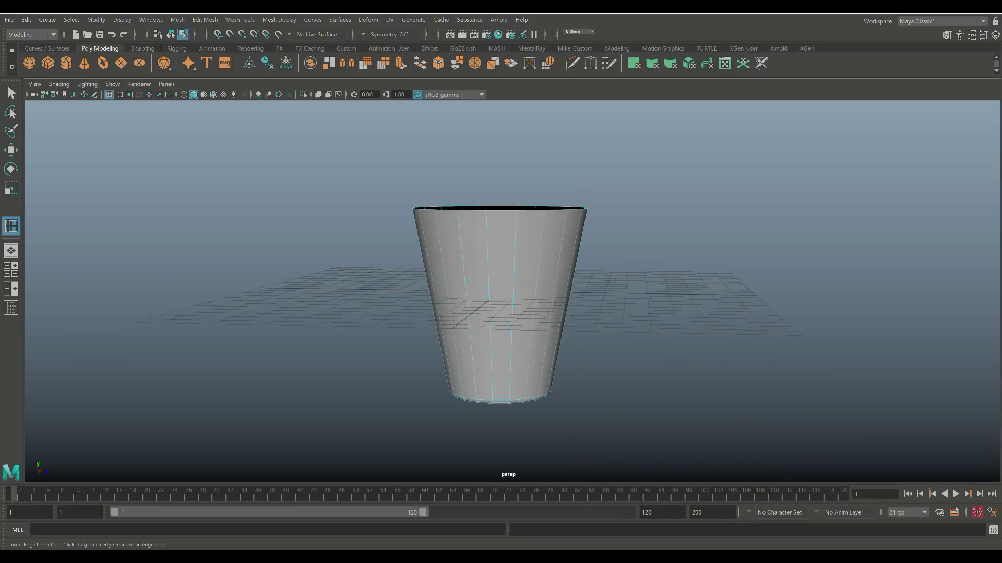
scroll(500, 313, up, 3)
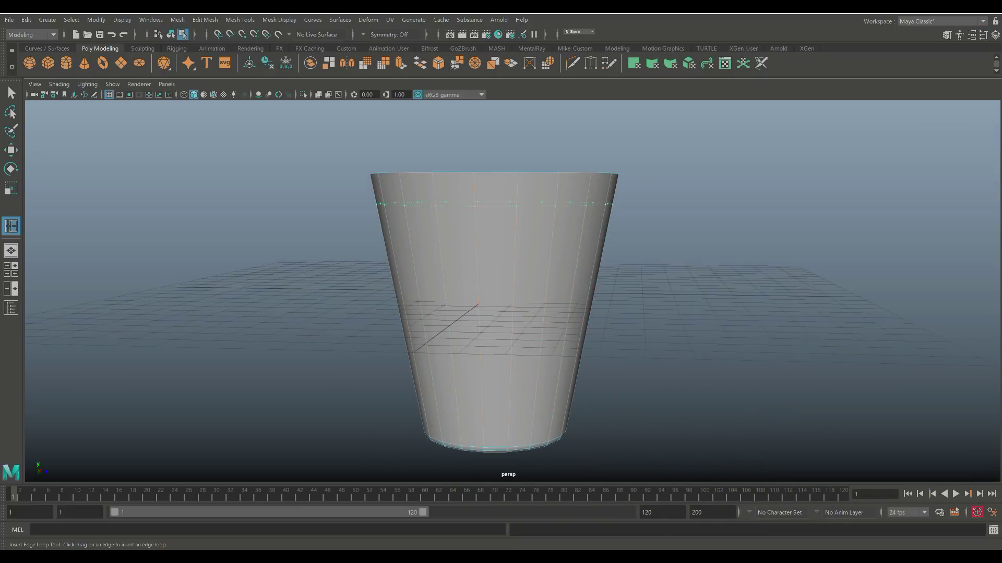
drag(474, 204, 475, 194)
drag(484, 427, 482, 433)
mouse_move(474, 183)
mouse_down()
mouse_move(477, 190)
mouse_move(476, 182)
mouse_up()
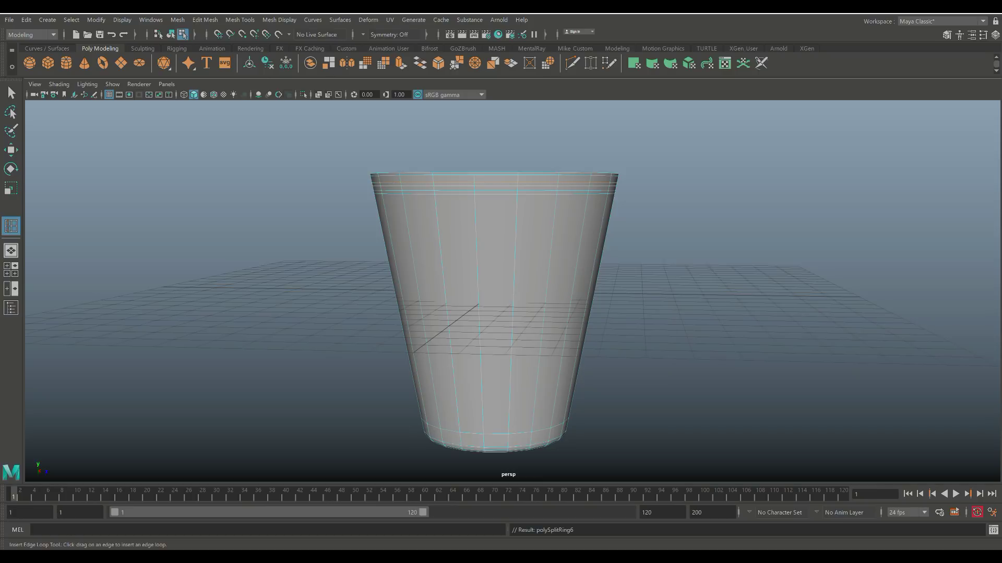
- Insert another edge loop low on the wall, between the existing lower loop and the bevelled base
alt+middle_drag(495, 313, 495, 170)
alt+right_drag(496, 169, 621, 170)
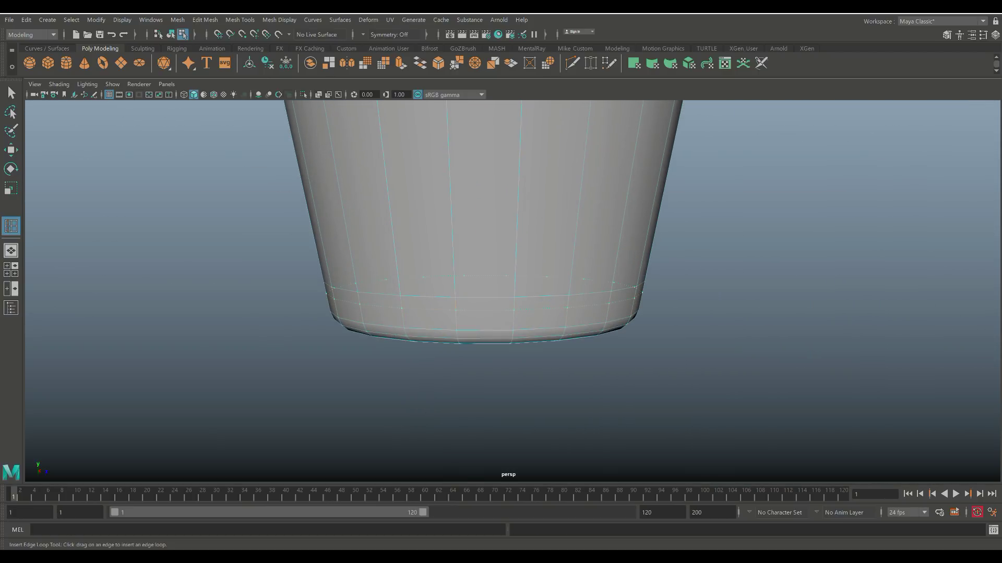
drag(455, 310, 456, 324)
- Insert 10 evenly spaced edge loops around the wall between the upper and lower supporting loops, using the multiple edge loops option
alt+right_drag(455, 324, 292, 325)
alt+middle_drag(501, 271, 493, 321)
mouse_move(494, 321)
alt+mouse_down()
mouse_move(530, 339)
mouse_move(498, 339)
alt+mouse_up()
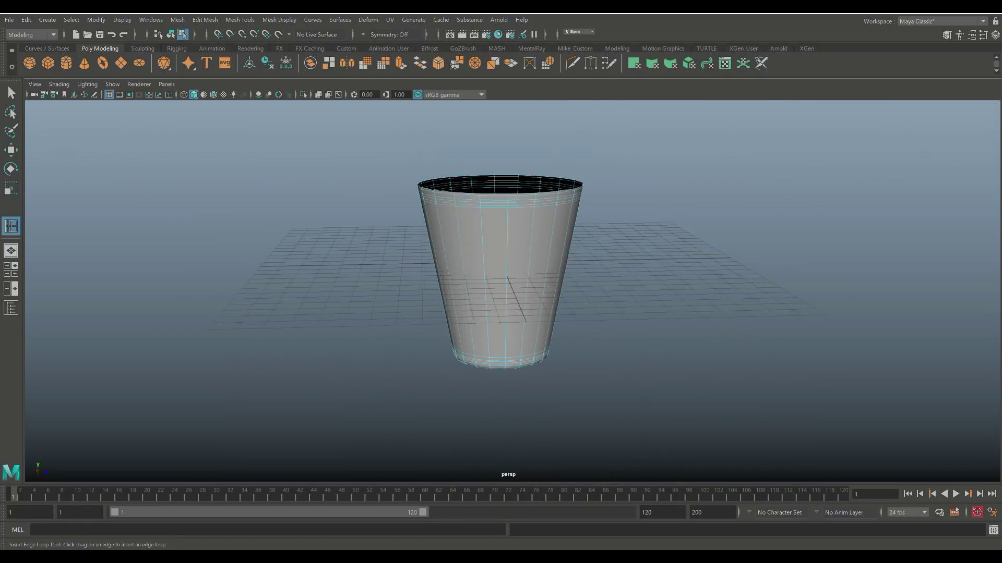
key(space)
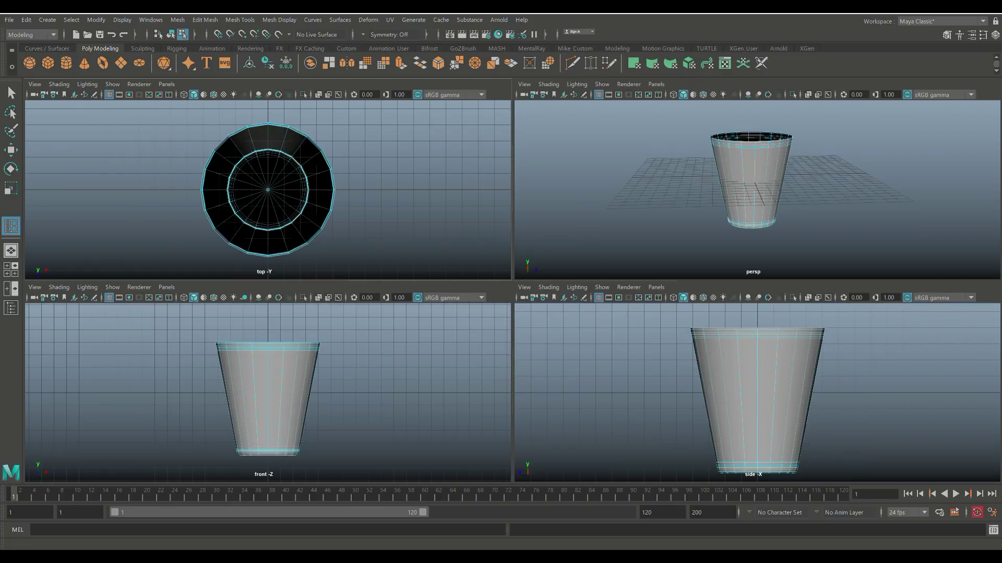
key(space)
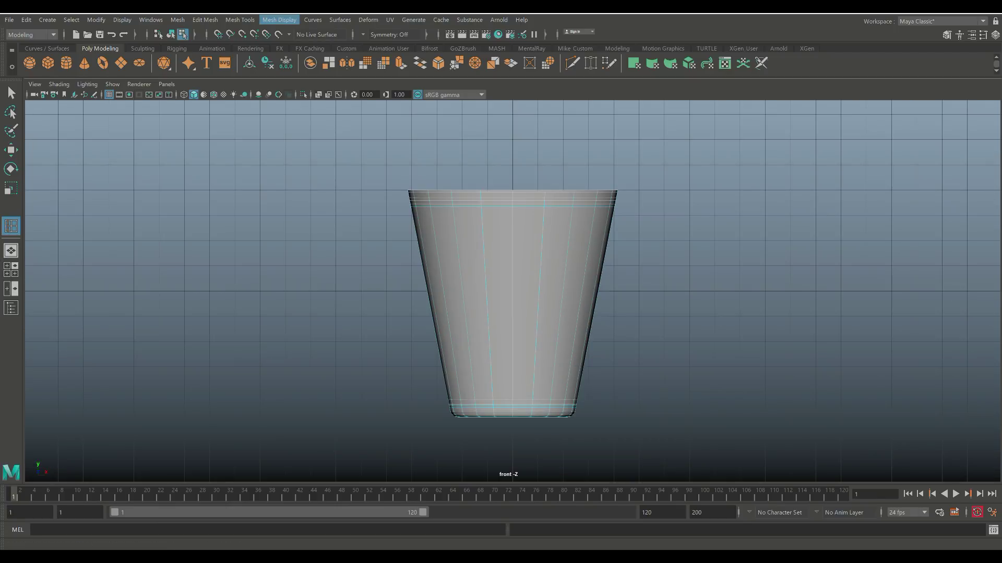
click(280, 20)
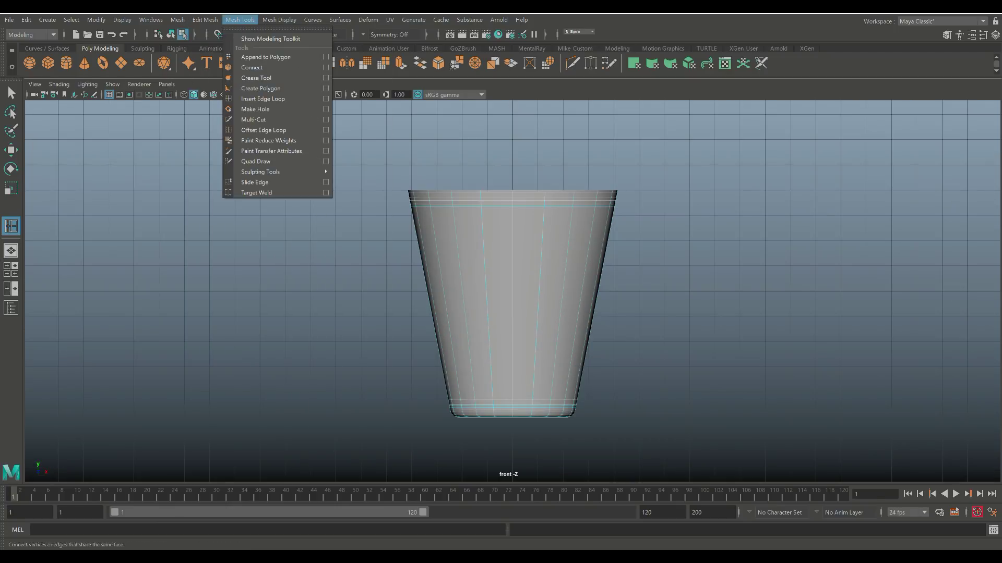
click(325, 99)
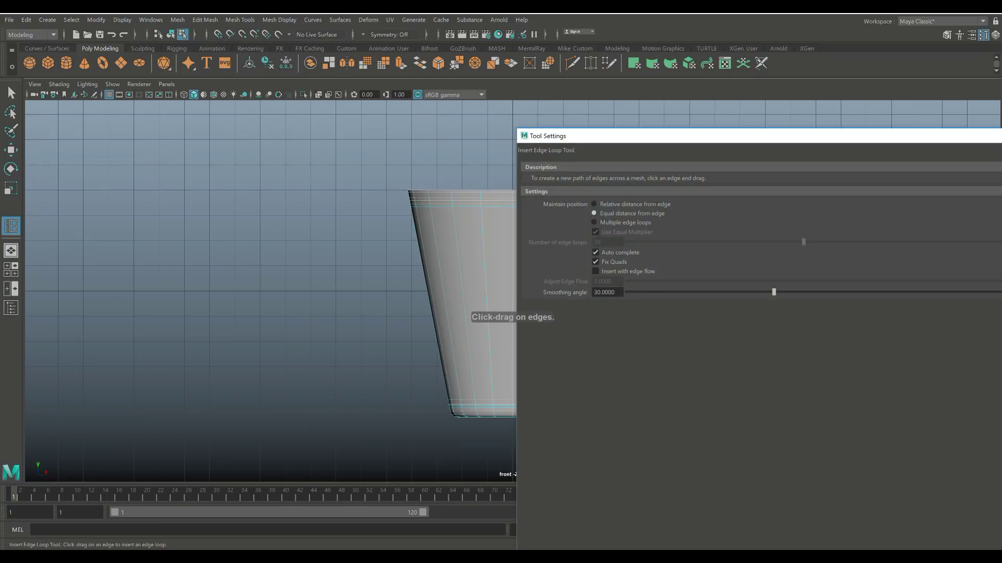
click(594, 222)
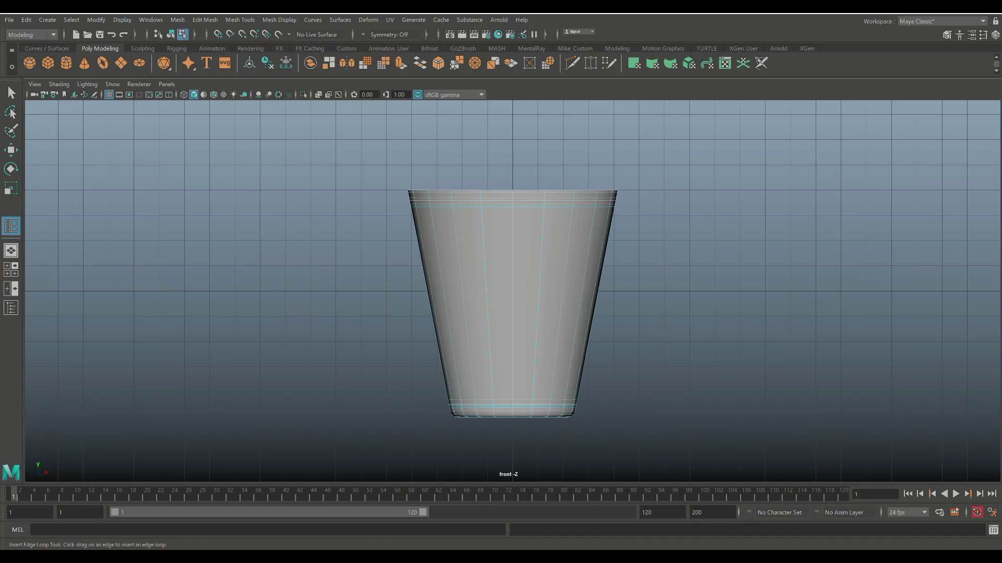
click(512, 303)
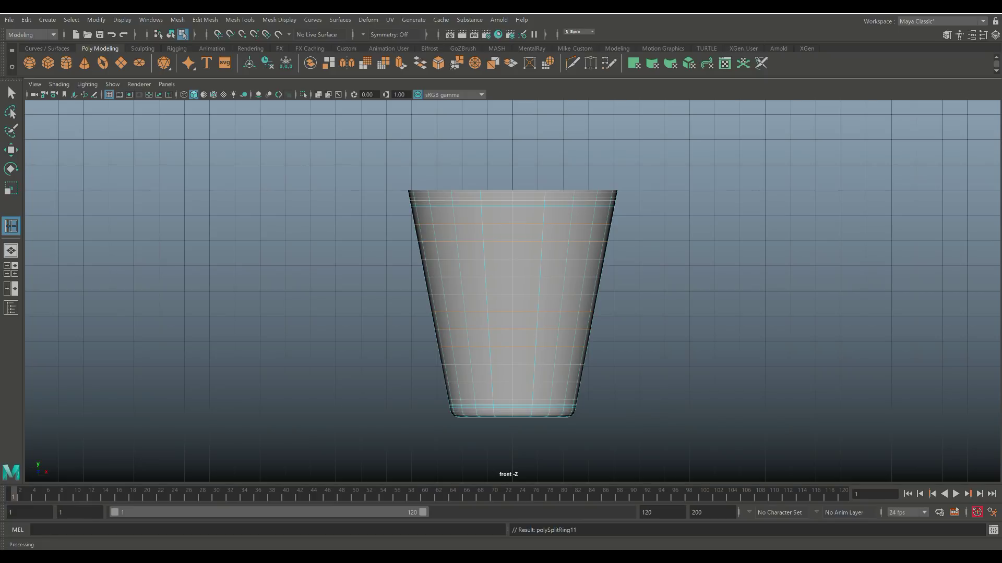
- Select the edges of the wall section between the supporting loops and store them as a quick select set named Hatch
right_drag(499, 239, 498, 211)
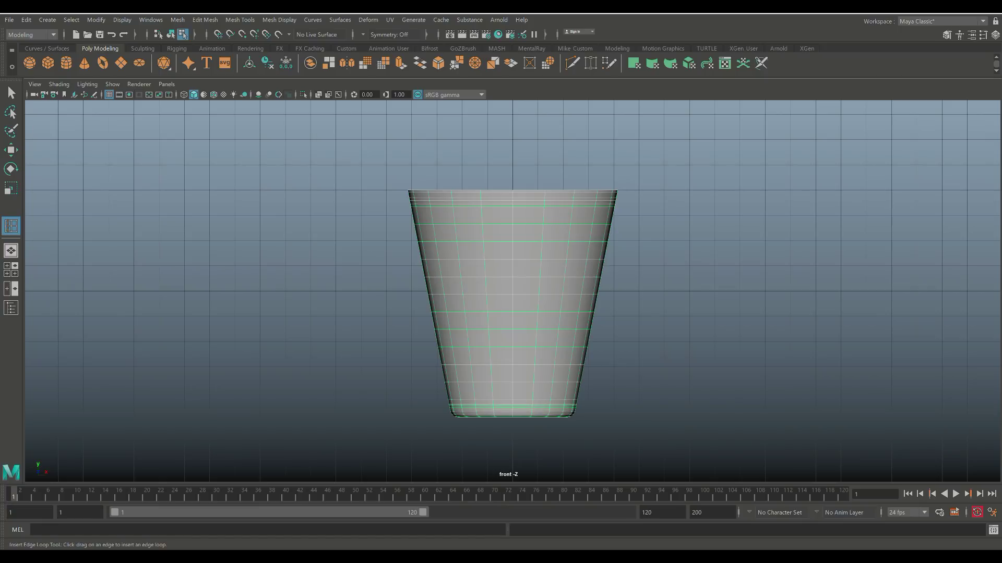
key(q)
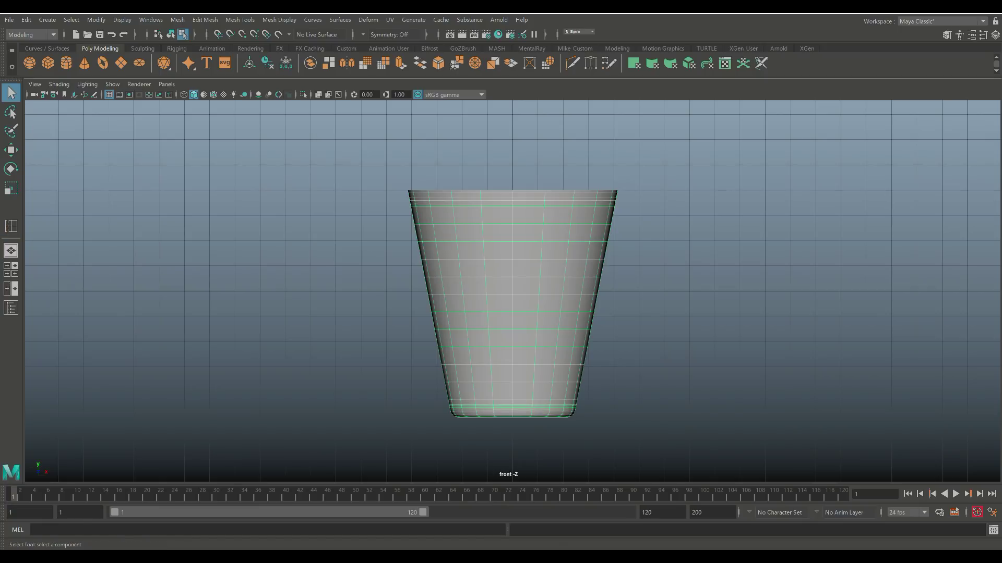
right_drag(517, 255, 517, 228)
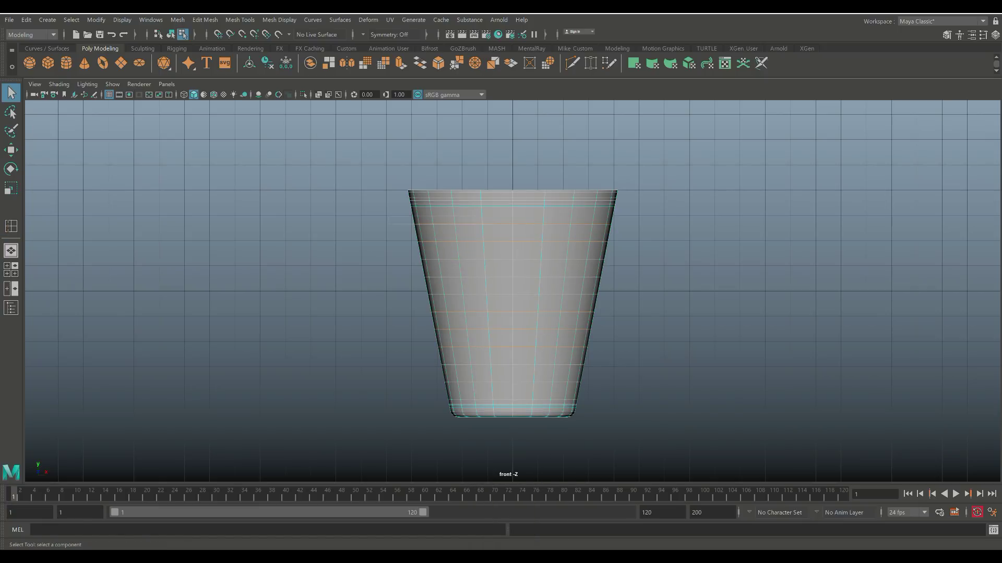
drag(389, 216, 655, 299)
click(47, 19)
mouse_move(78, 231)
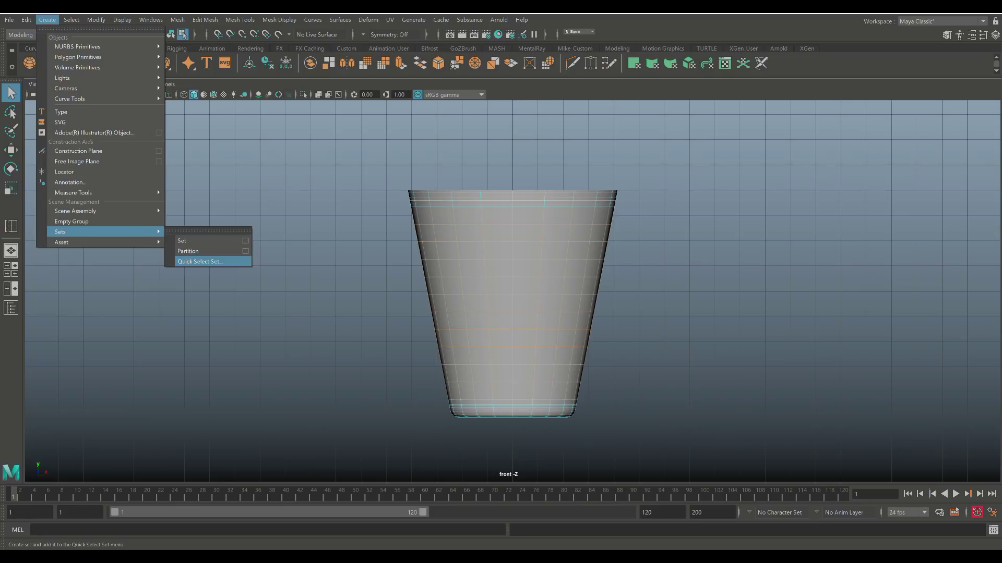
click(200, 262)
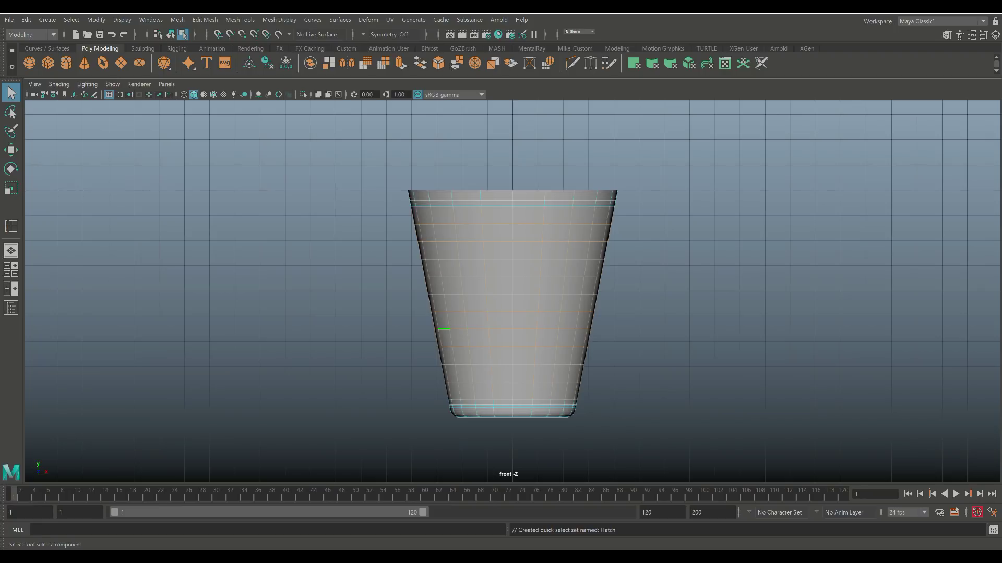
- Poke all the wall faces between the upper and lower supporting loops, and clear the selection
right_drag(513, 250, 513, 278)
drag(372, 213, 433, 226)
drag(634, 329, 677, 389)
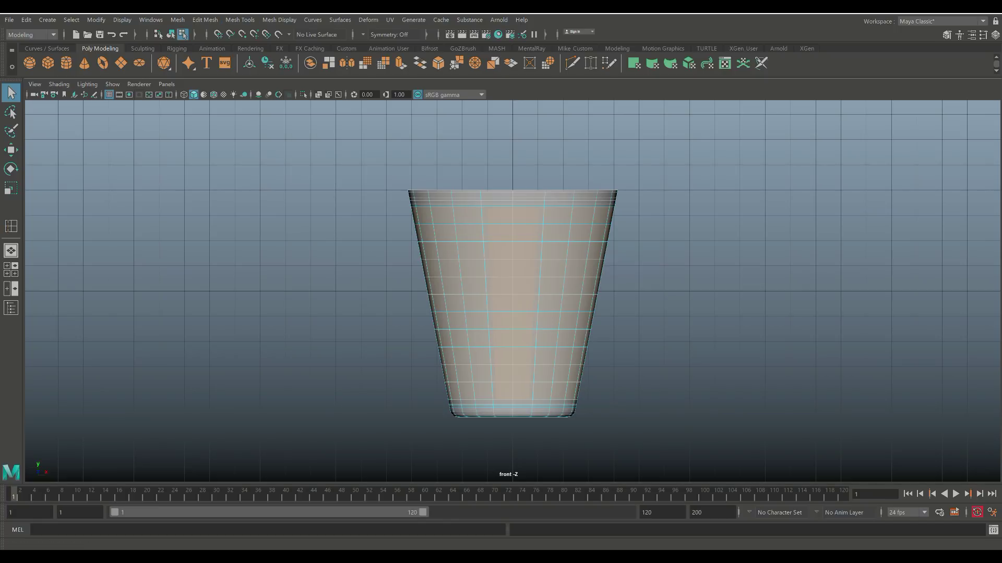
click(205, 19)
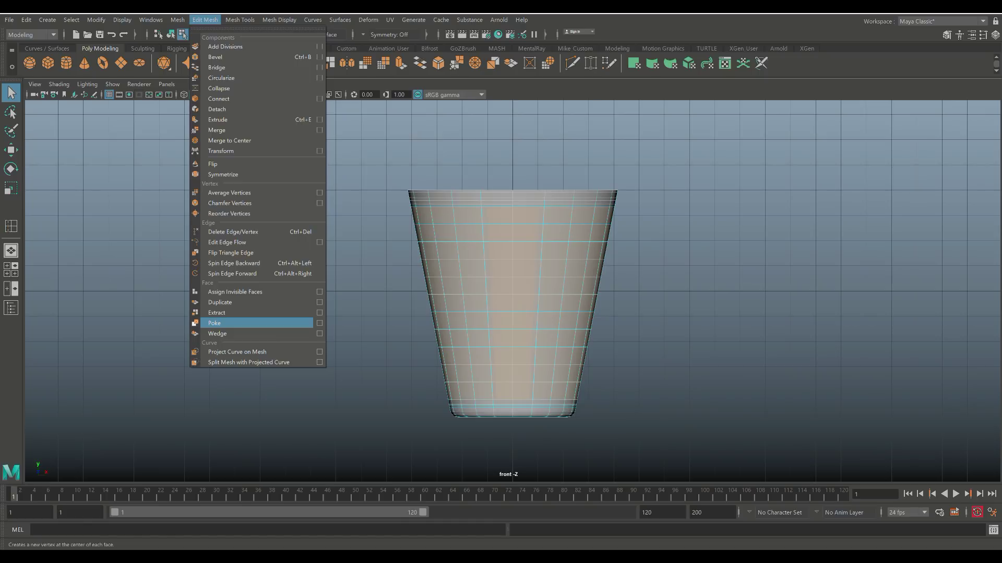
click(225, 323)
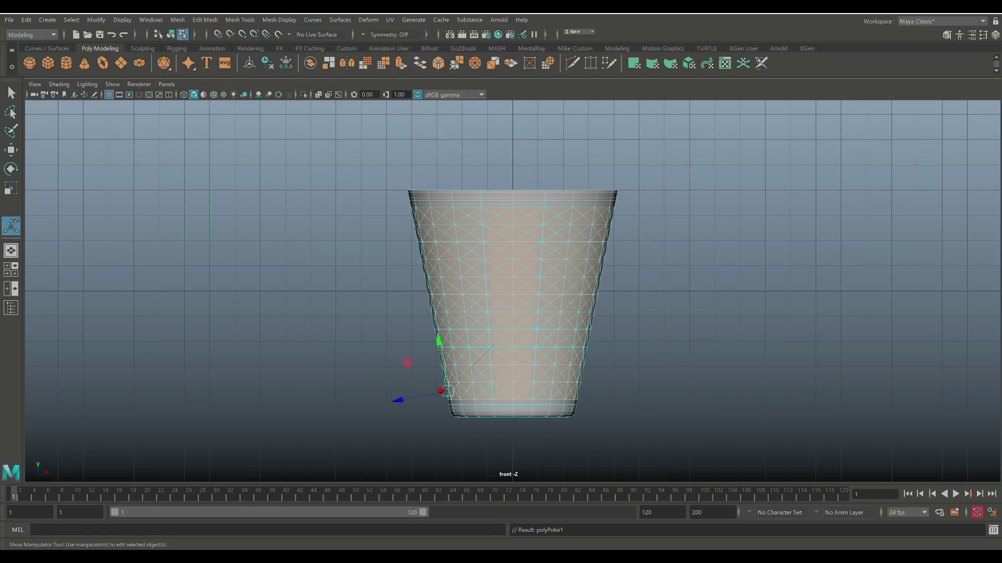
key(alt+d)
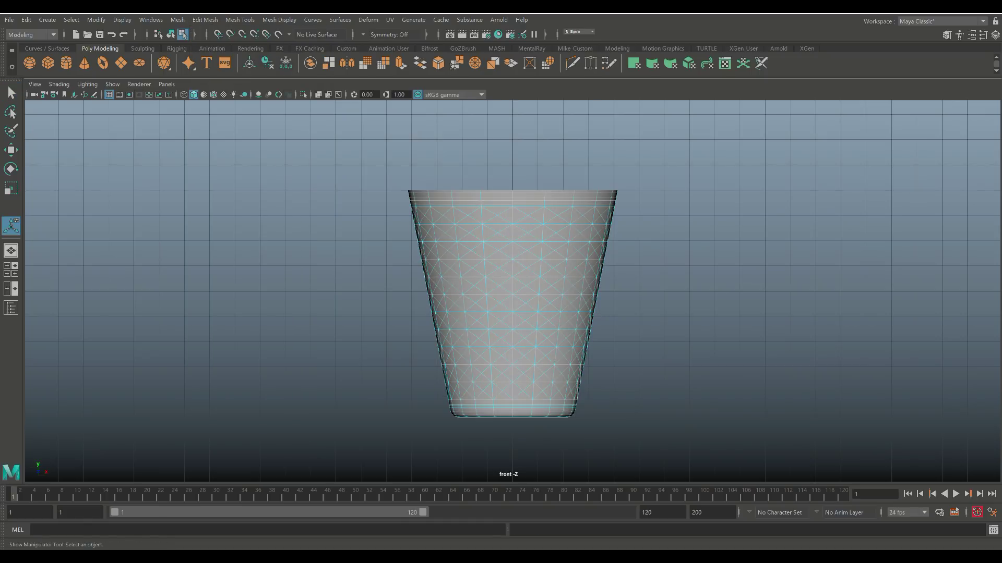
- Recall the Hatch quick select set and delete its edges, leaving a diamond pattern on the wall
scroll(513, 291, up, 5)
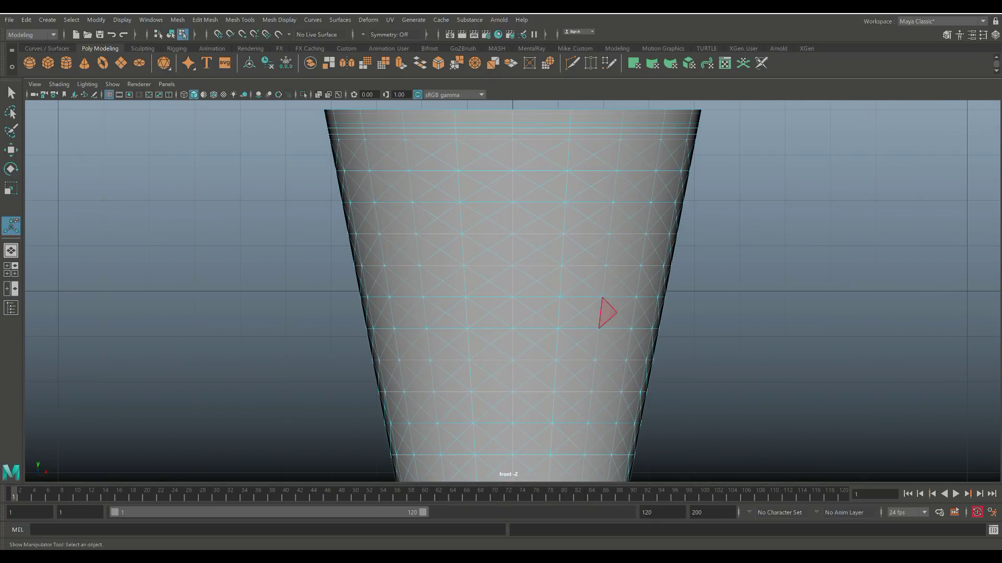
scroll(604, 313, down, 1)
scroll(512, 291, down, 2)
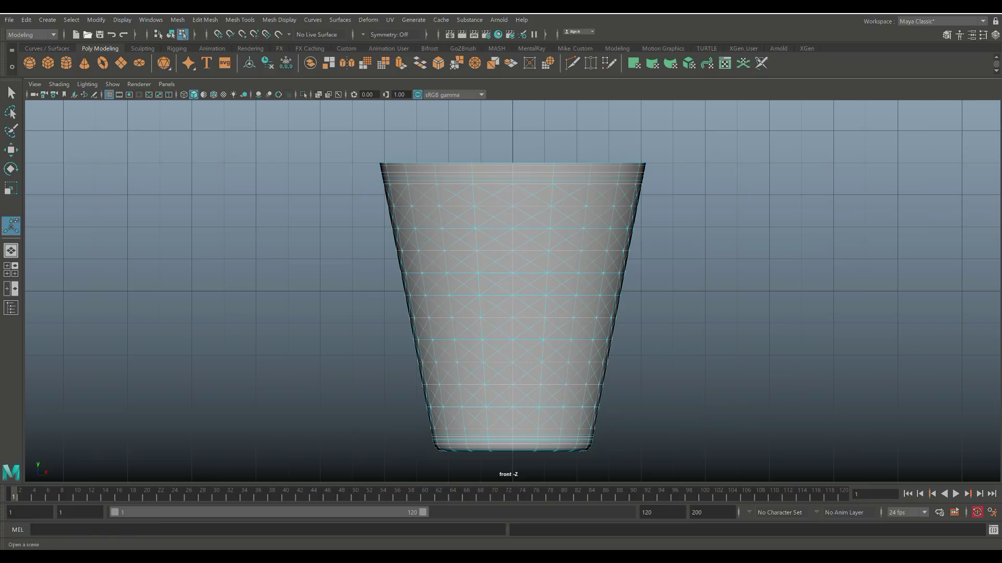
click(72, 20)
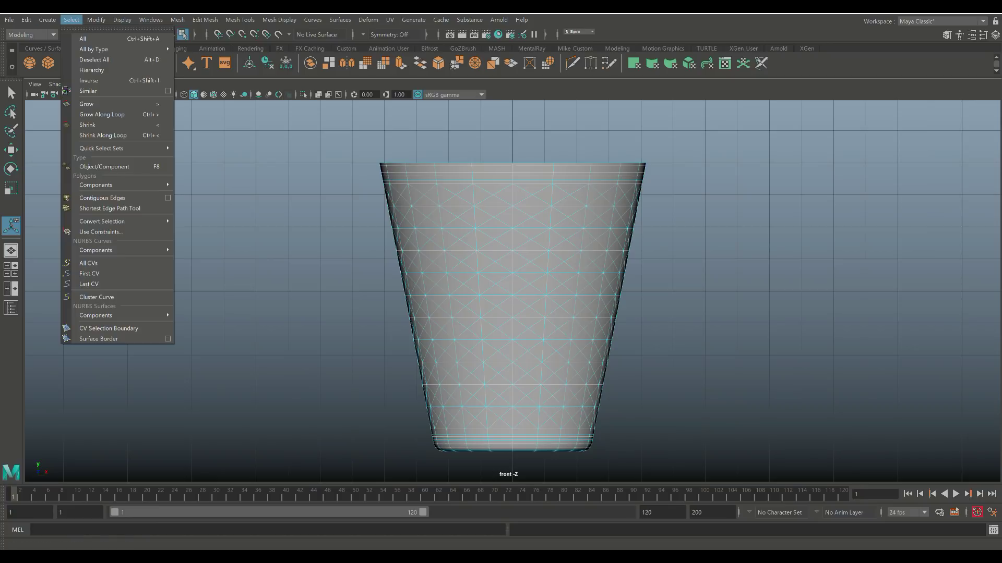
mouse_move(104, 148)
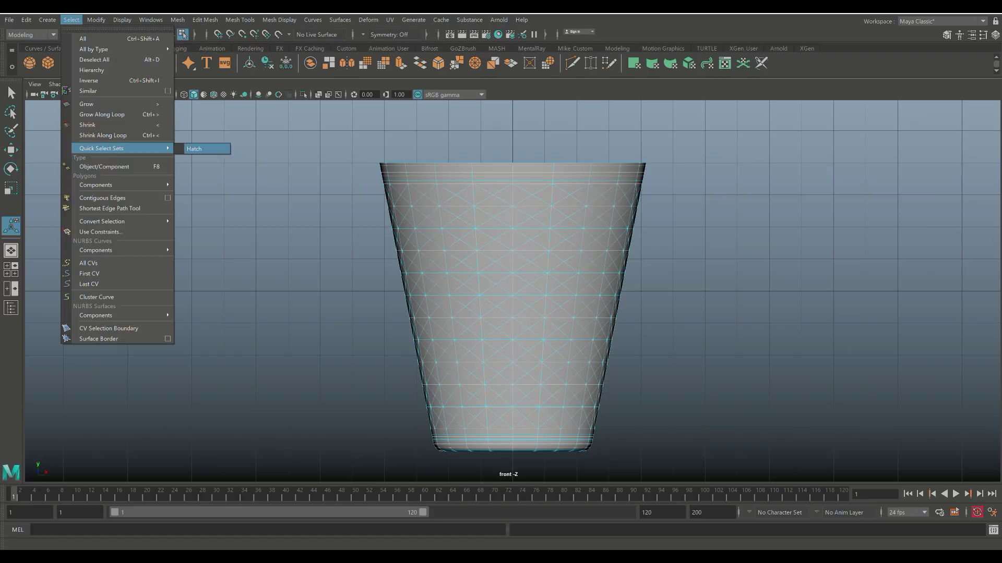
click(200, 148)
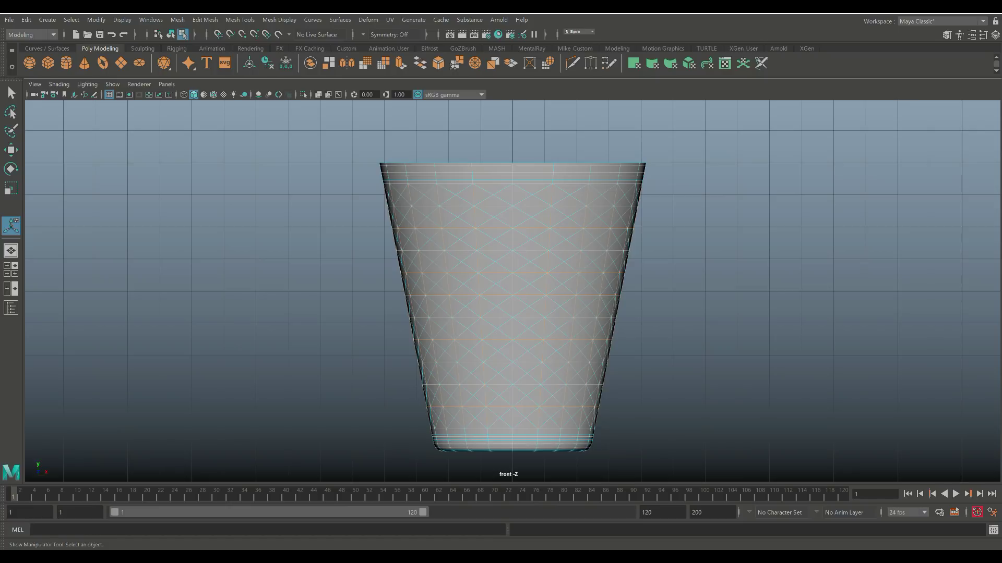
key(Delete)
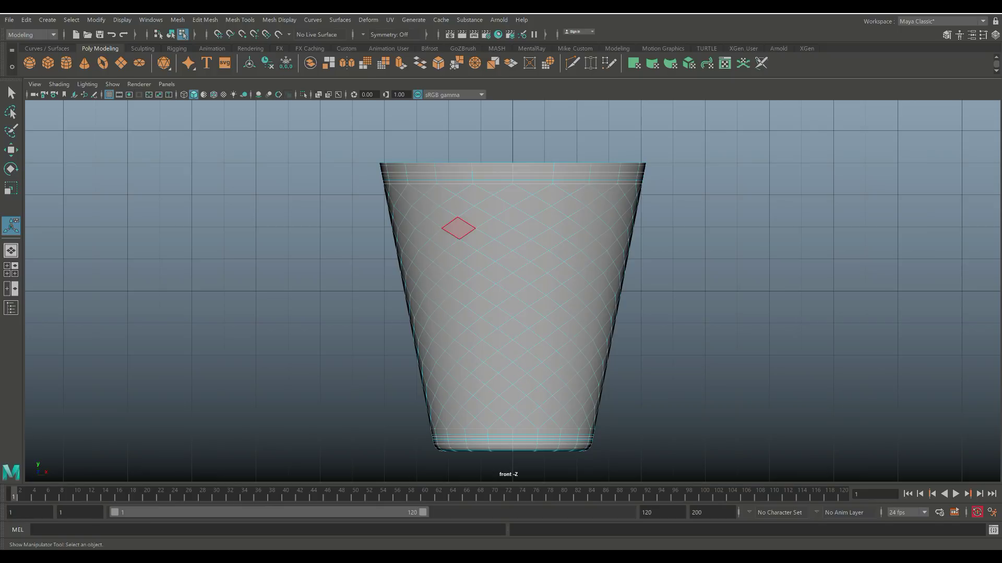
- Select all the diamond-patterned wall faces, and delete the container's construction history
right_click(486, 243)
right_drag(487, 243, 486, 271)
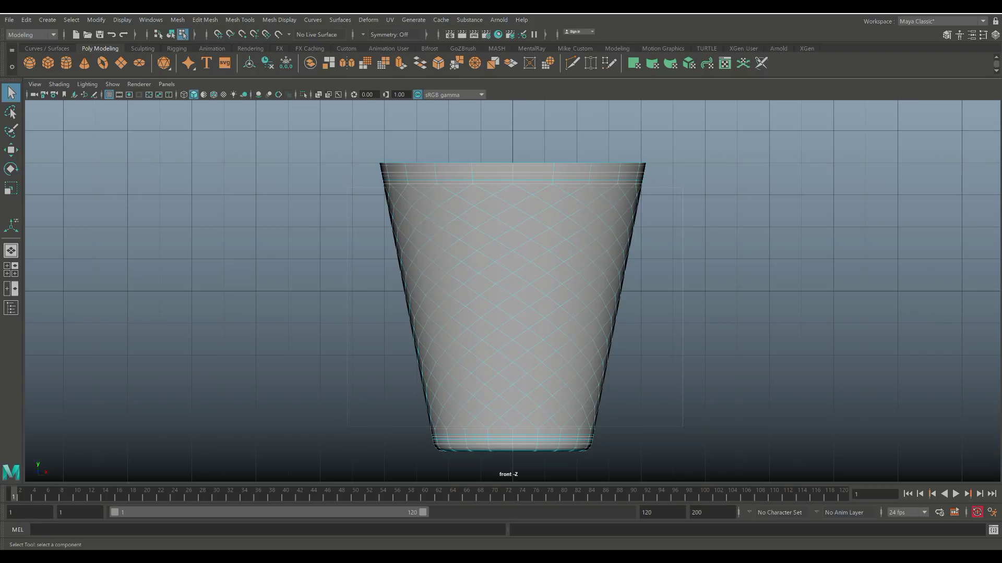
drag(347, 188, 683, 426)
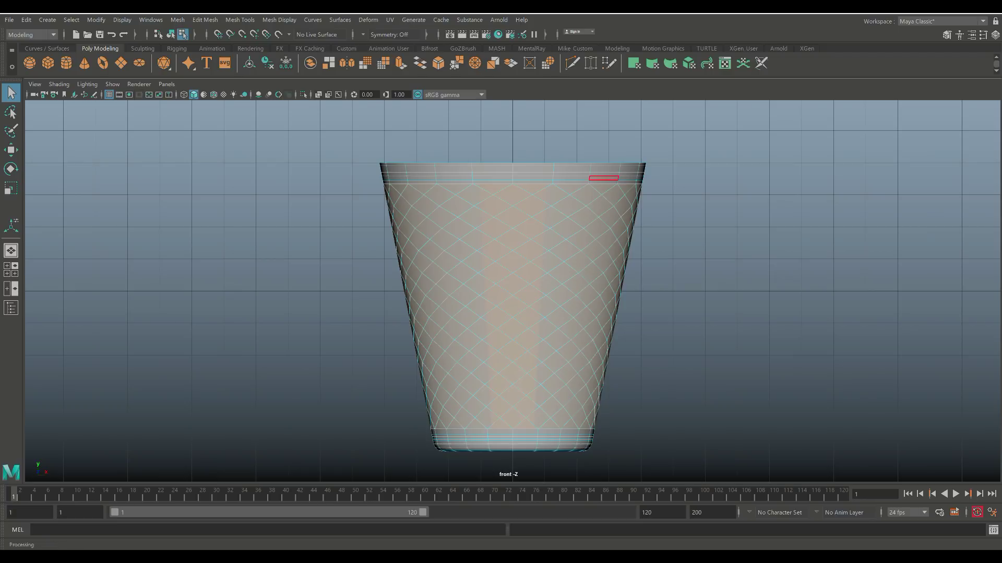
right_drag(600, 179, 649, 156)
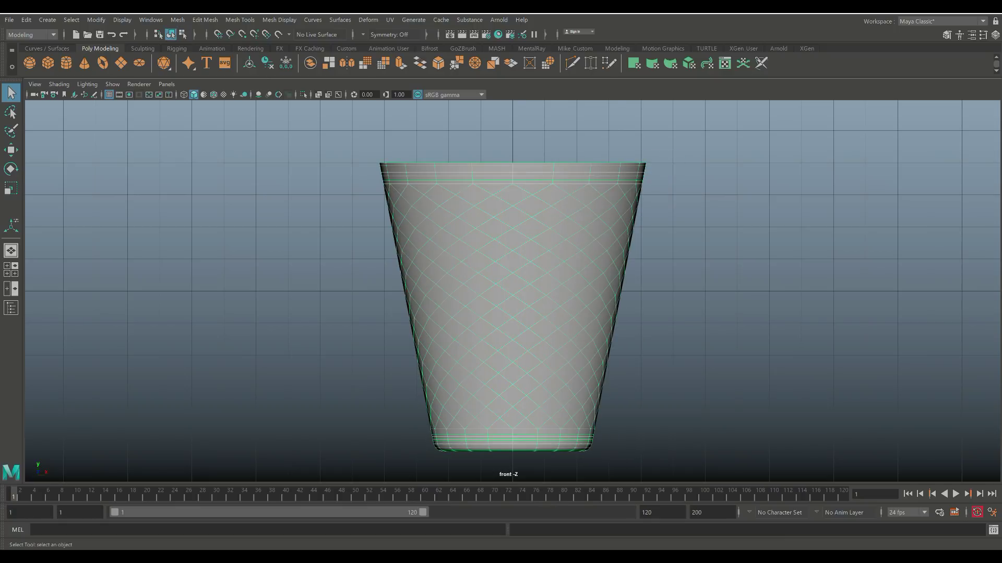
click(26, 19)
mouse_move(84, 143)
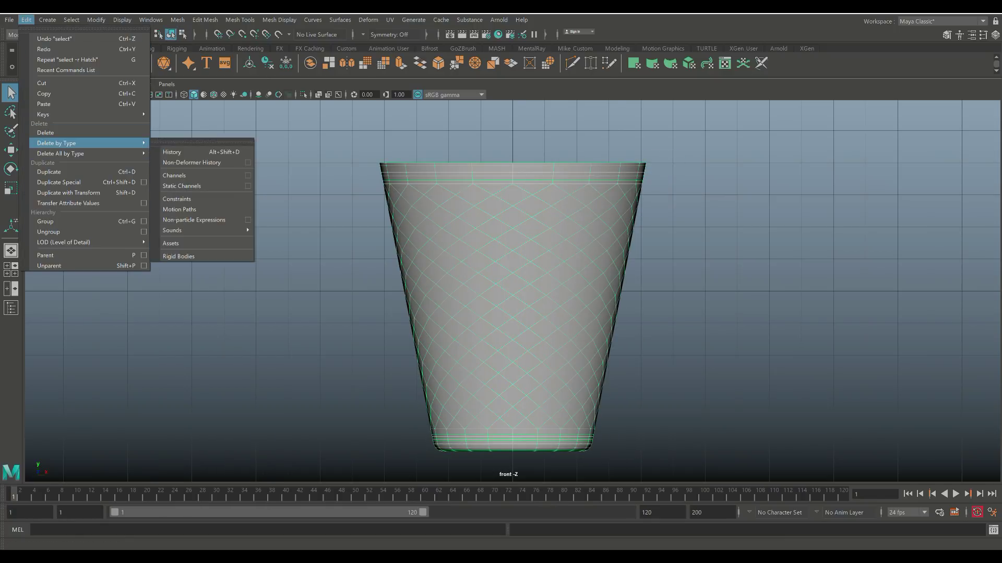
click(178, 152)
- Extrude the diamond-patterned wall faces individually, with Keep Faces Together off and an offset of 0.06
right_drag(507, 225, 507, 256)
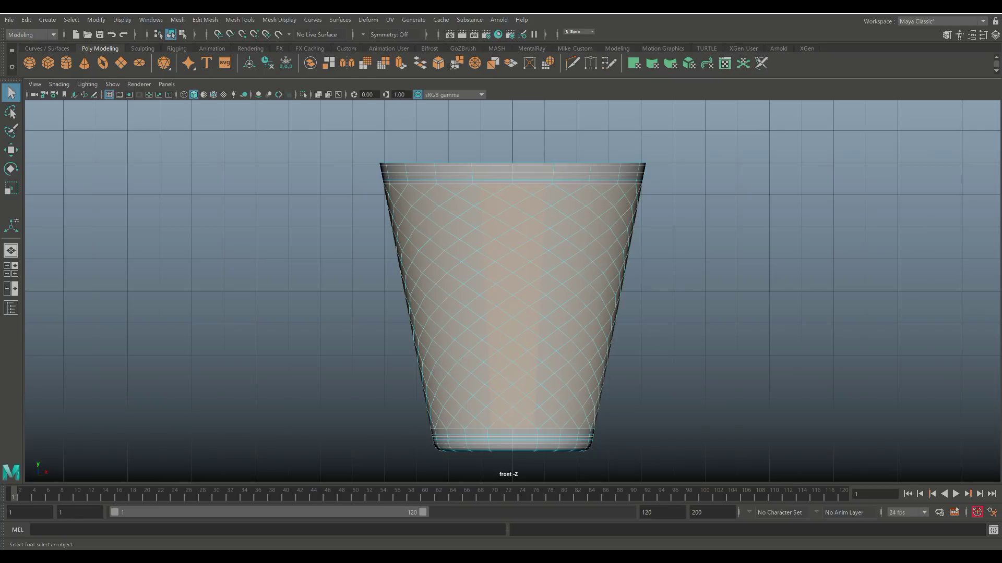
key(ctrl+e)
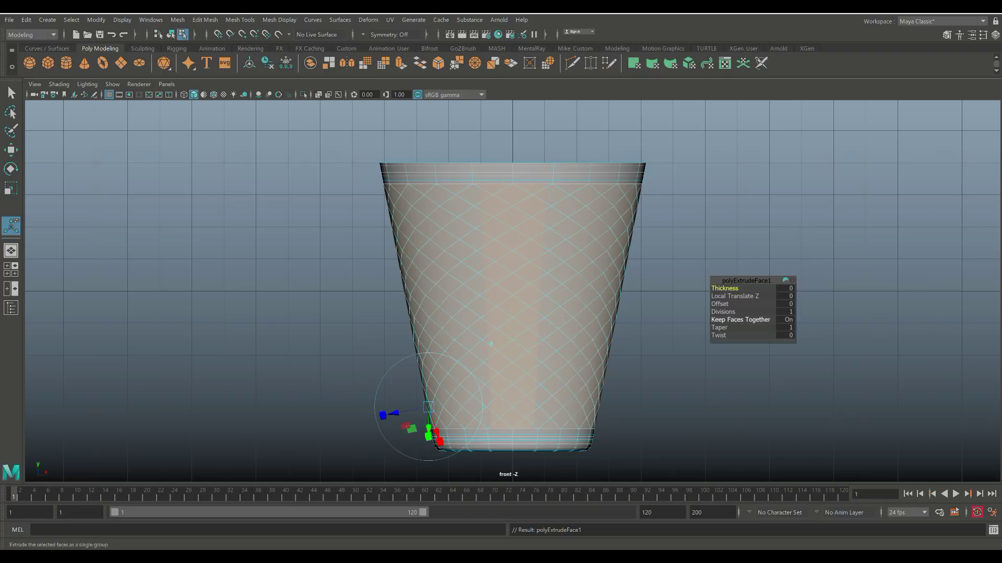
click(740, 319)
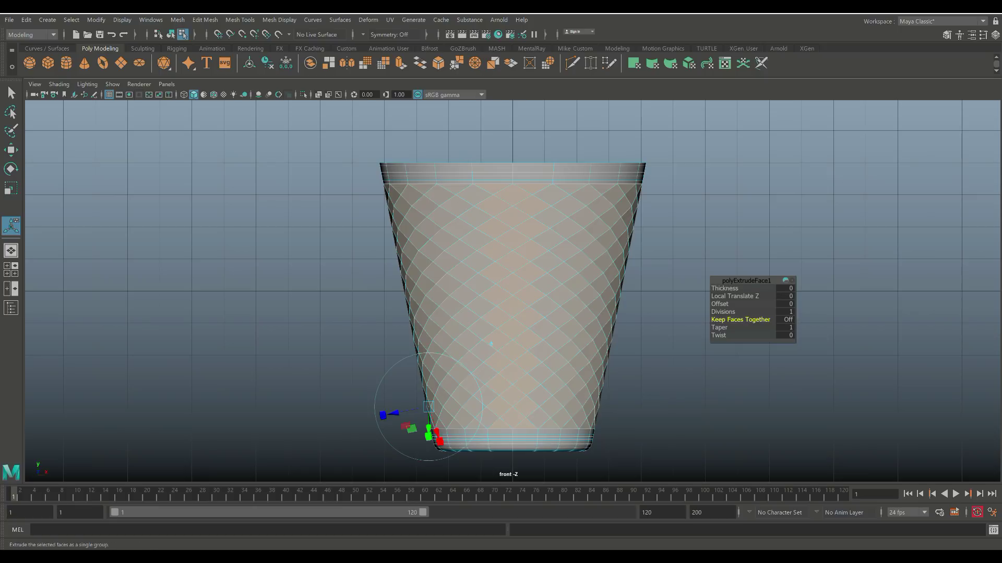
click(785, 303)
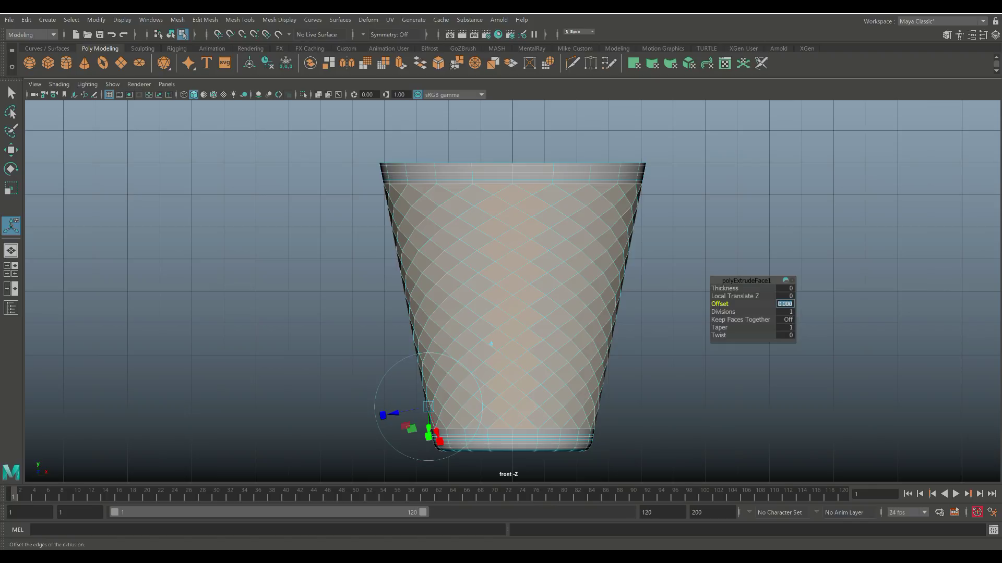
text(0)
key(Return)
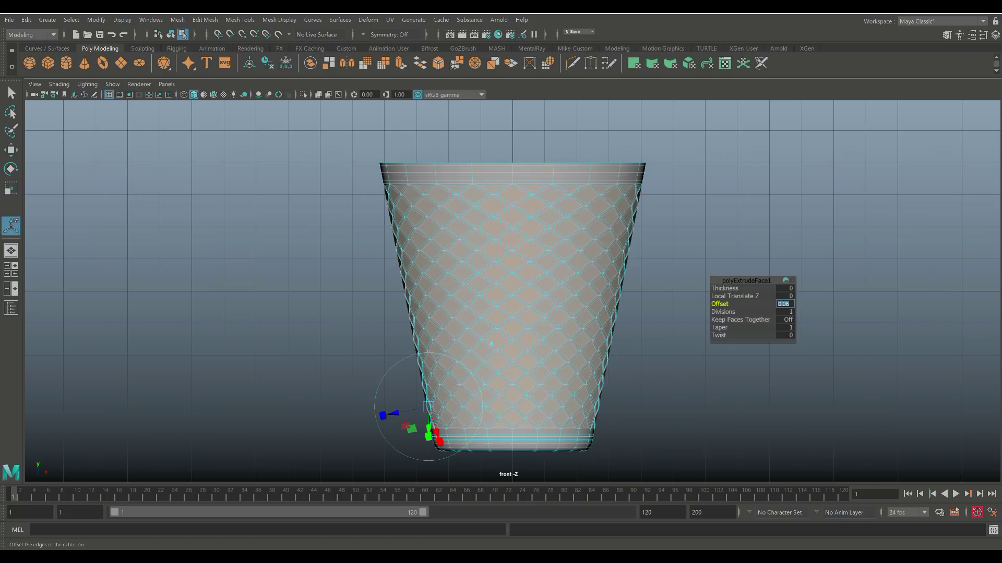
- Examine the inset borders around the diamond faces with the selection cleared, and restore the face selection
scroll(512, 291, up, 10)
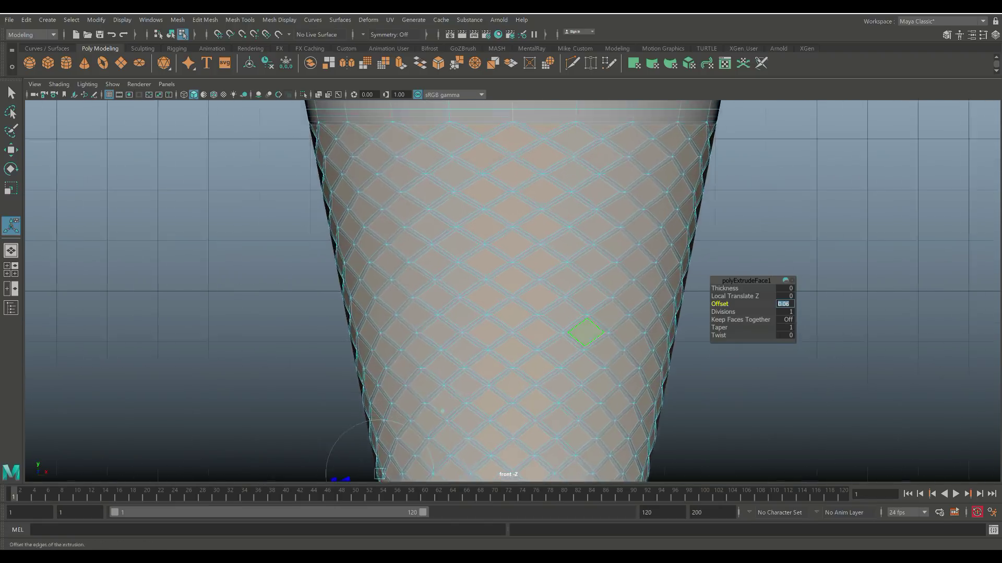
scroll(451, 306, up, 5)
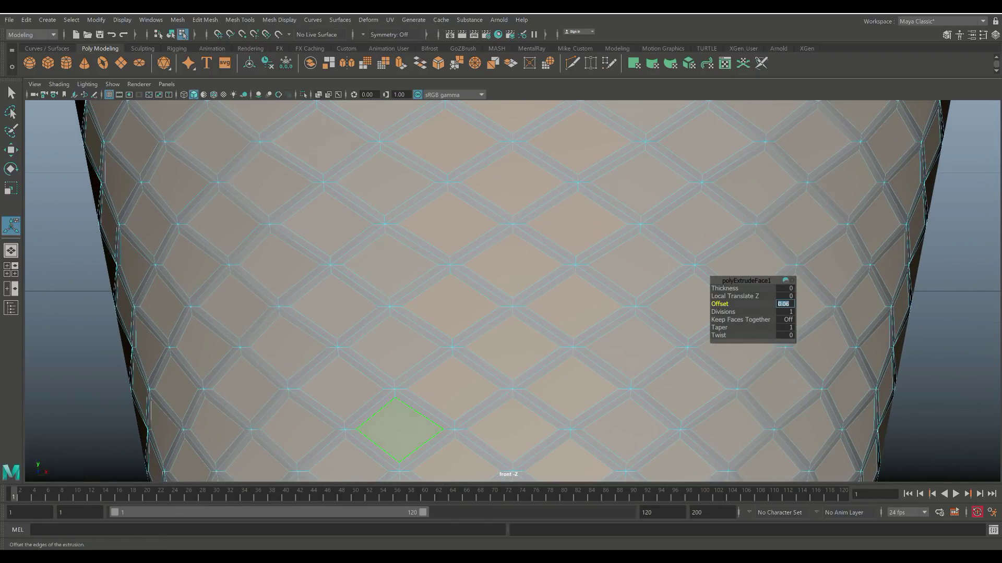
key(BackSpace)
key(Return)
key(alt+d)
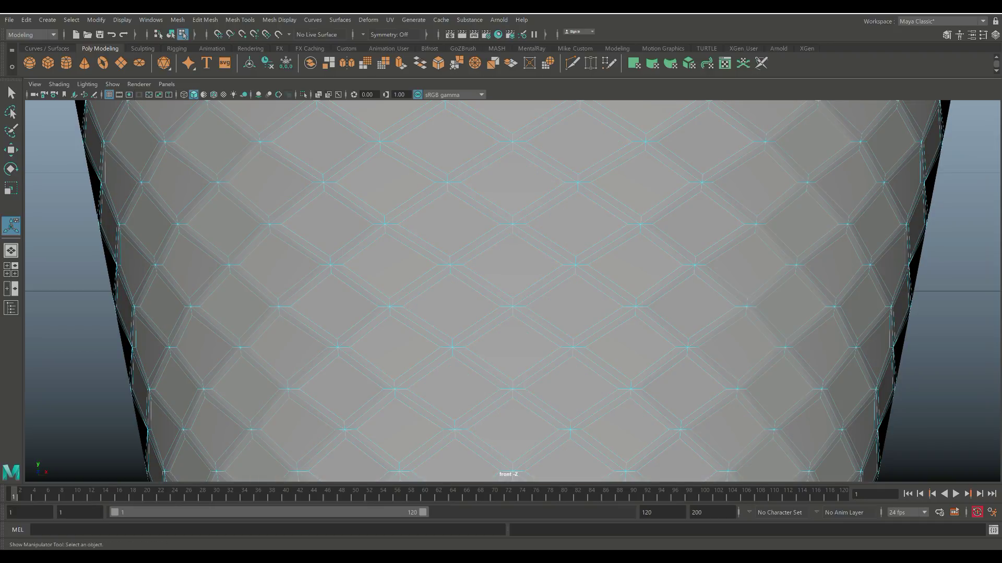
key(ctrl+z)
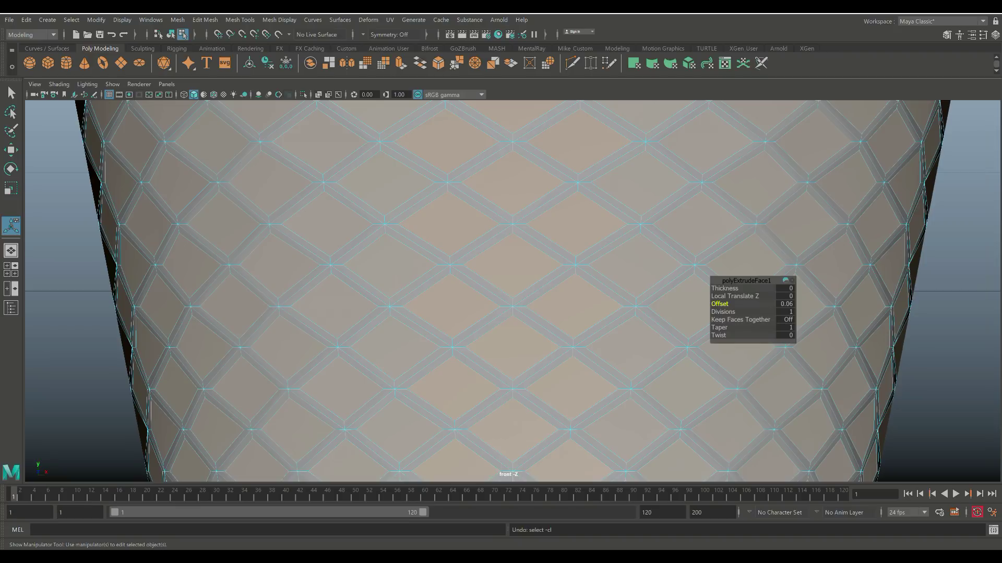
- Delete the inset diamond faces to open the wall into a lattice, and show the container in the perspective view
key(Delete)
scroll(678, 336, down, 6)
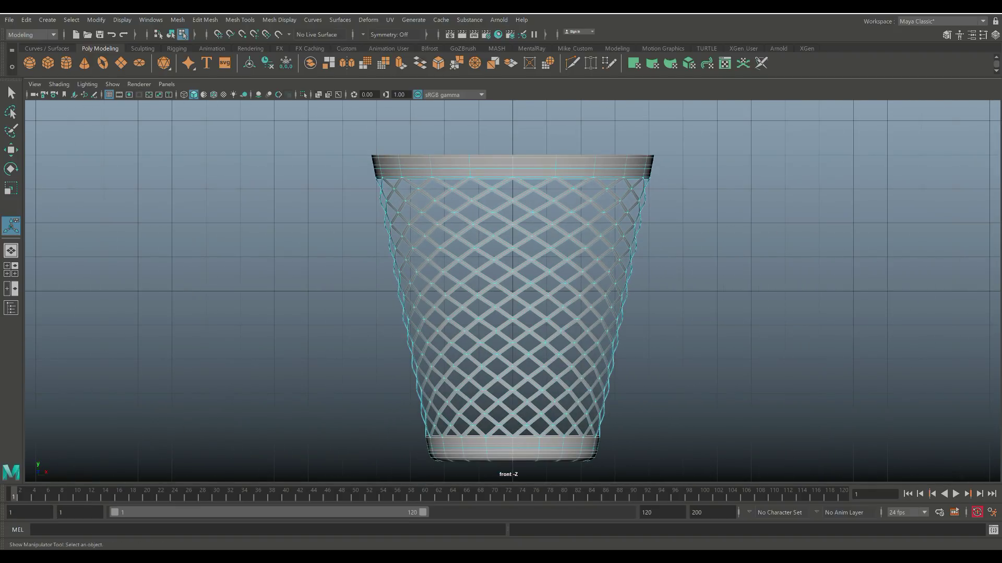
click(11, 269)
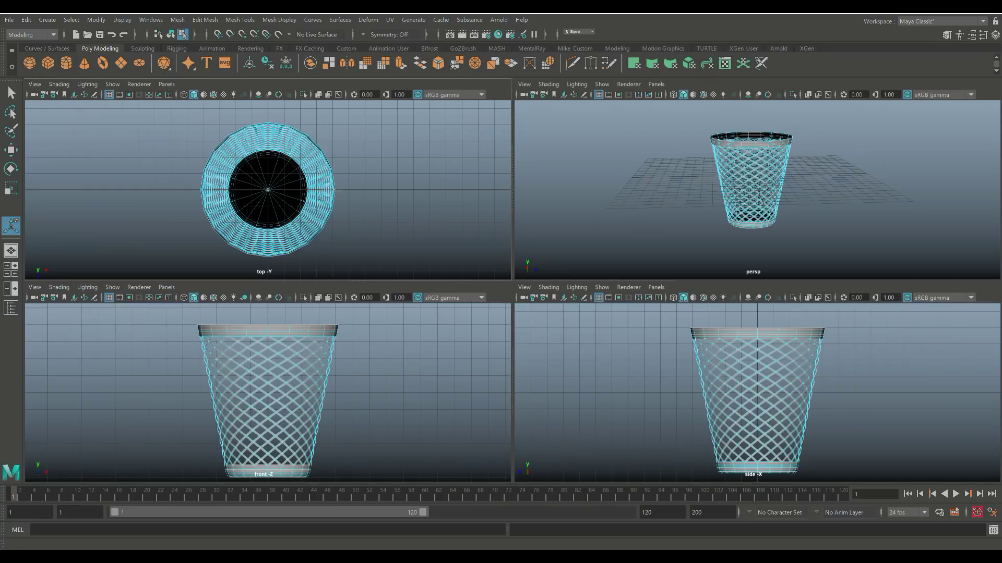
click(11, 250)
alt+drag(501, 282, 354, 329)
alt+drag(548, 345, 409, 316)
alt+middle_drag(410, 316, 431, 360)
scroll(440, 376, up, 2)
scroll(430, 360, down, 2)
alt+drag(430, 361, 441, 381)
- Switch to object mode, examine the container in smooth mesh preview, and return to the unsmoothed display
right_drag(605, 176, 657, 160)
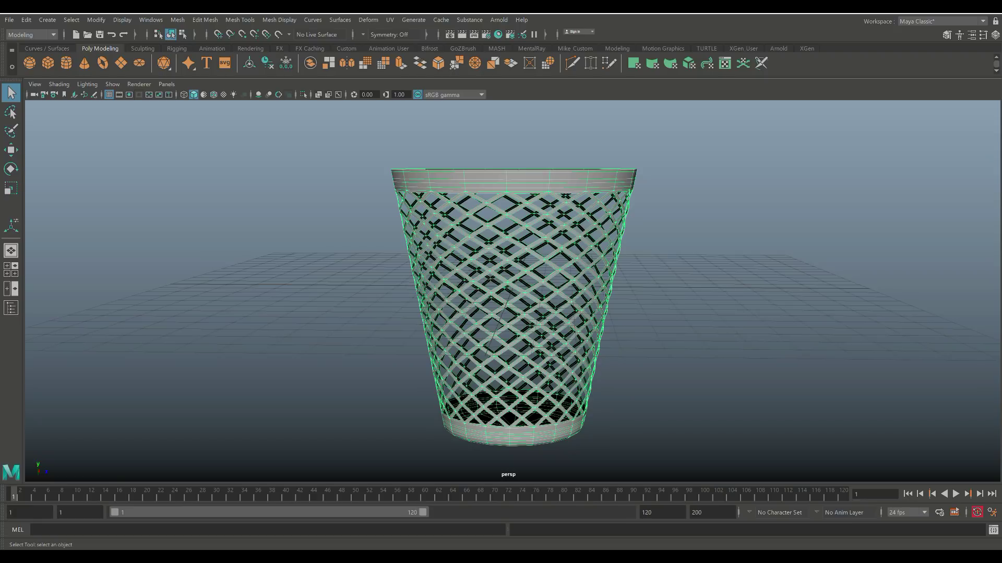
key(3)
scroll(513, 291, up, 4)
key(alt+d)
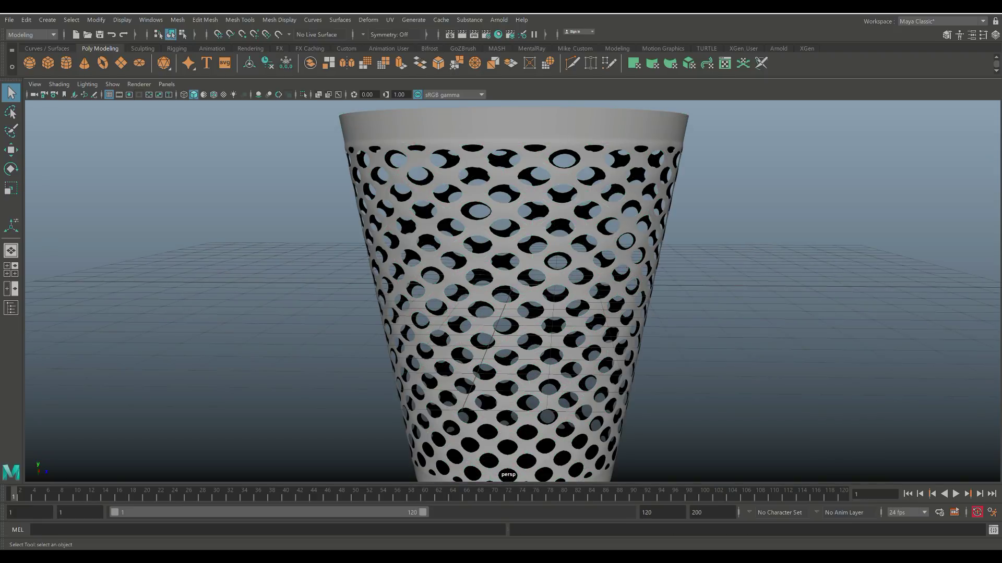
scroll(513, 292, down, 4)
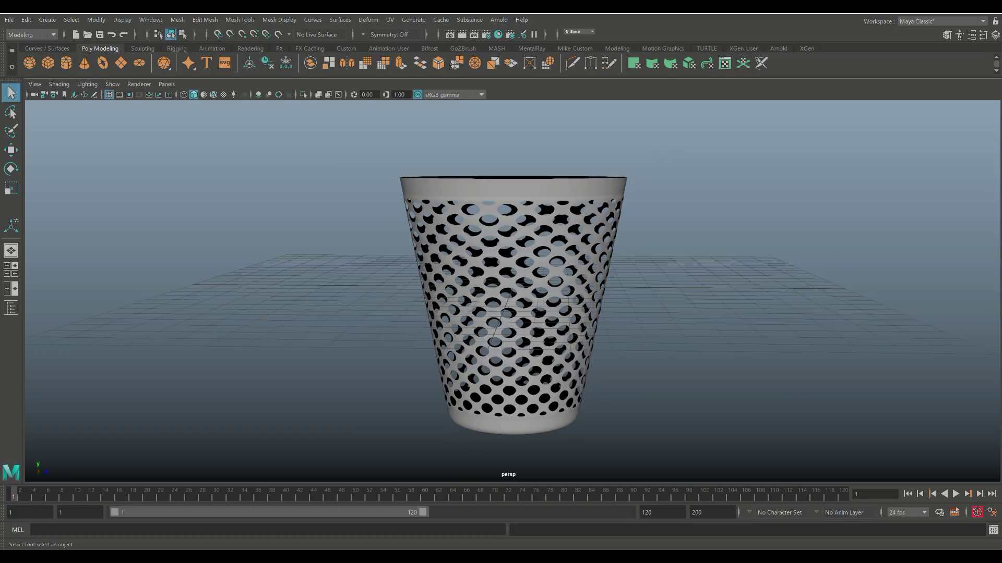
scroll(513, 291, up, 4)
scroll(513, 292, down, 2)
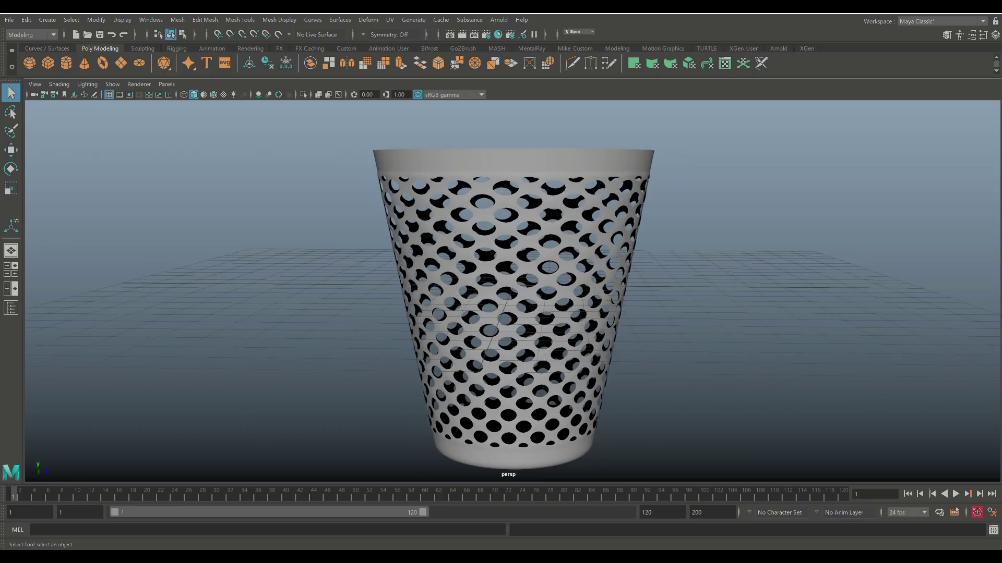
key(1)
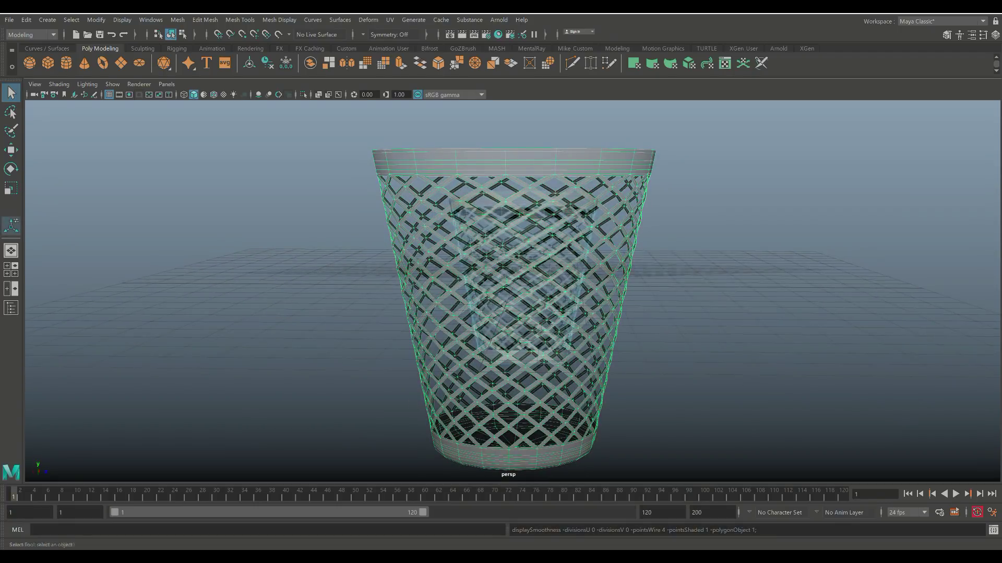
- Extrude the narrow face loops around the container's rim band with a thickness of 0.05, and clear the selection
key(t)
key(f)
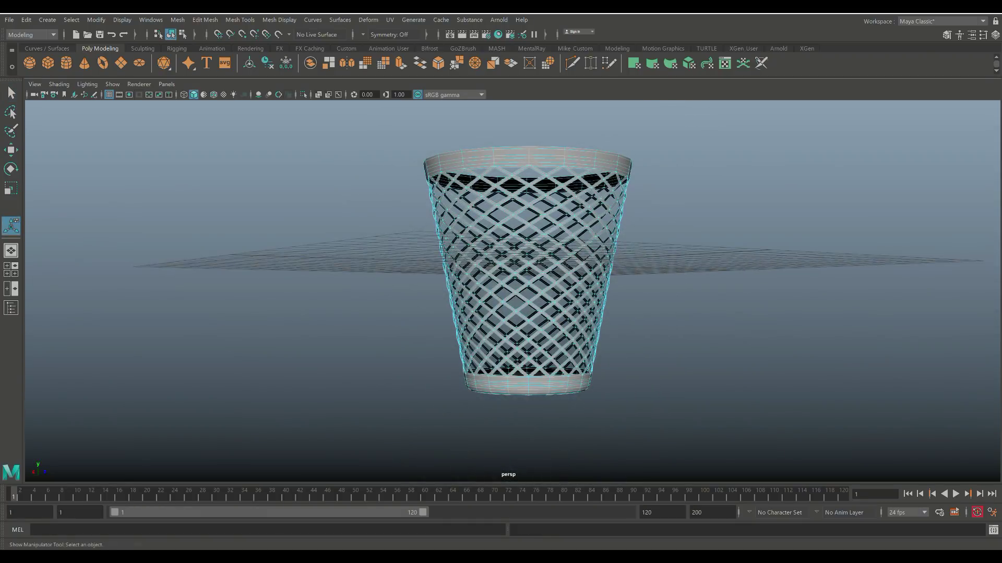
alt+drag(513, 291, 789, 307)
alt+drag(444, 254, 515, 269)
scroll(512, 291, up, 5)
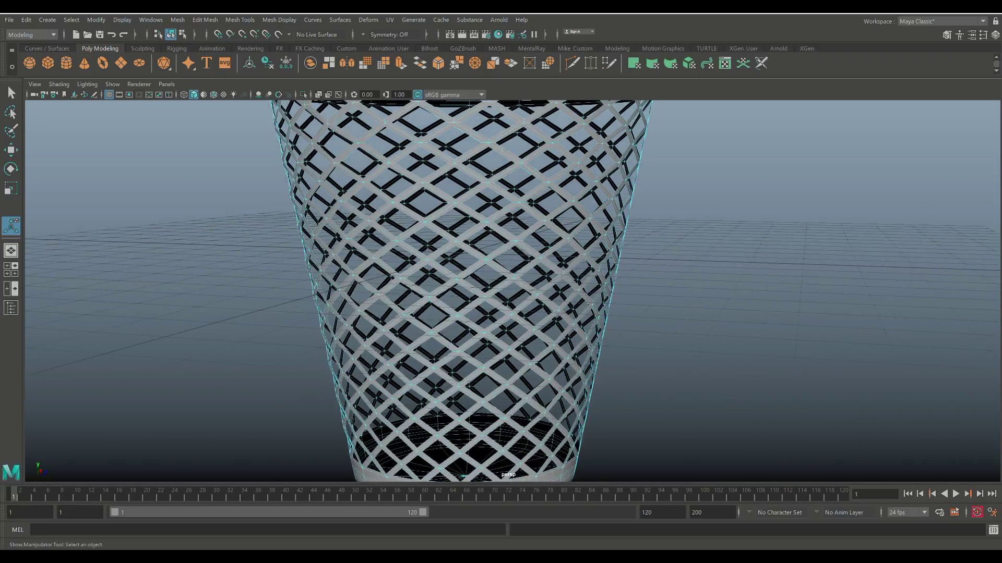
scroll(507, 292, down, 5)
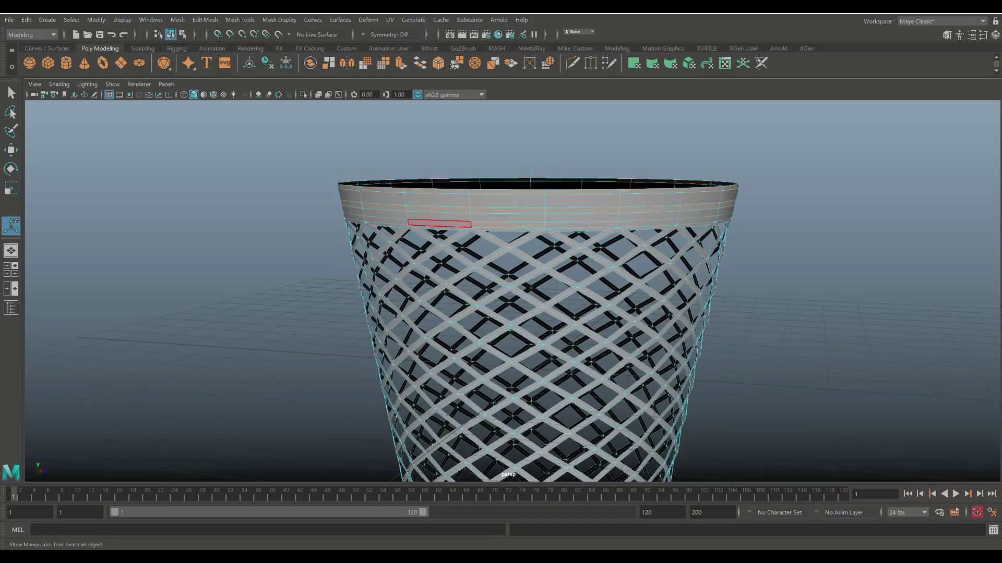
key(ctrl+e)
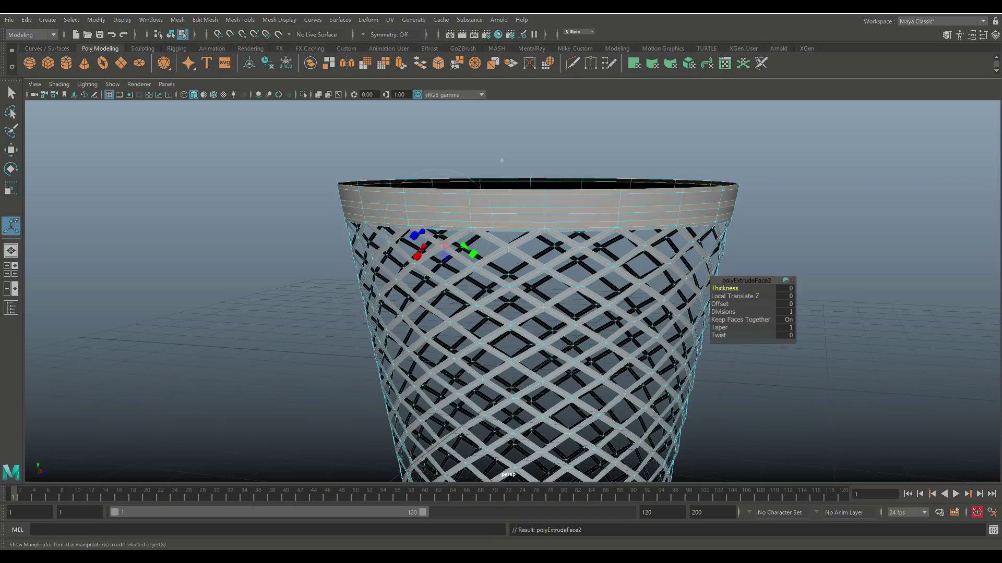
click(785, 288)
text(00.05)
key(Return)
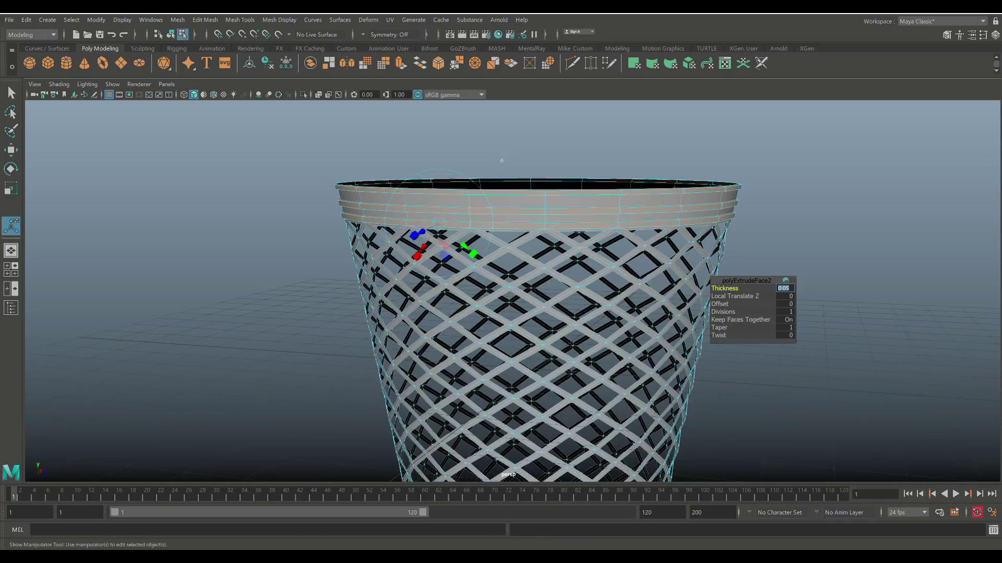
key(alt+d)
- Extrude the narrow face loops around the container's base band with a thickness of 0.05, and clear the selection
scroll(538, 329, down, 5)
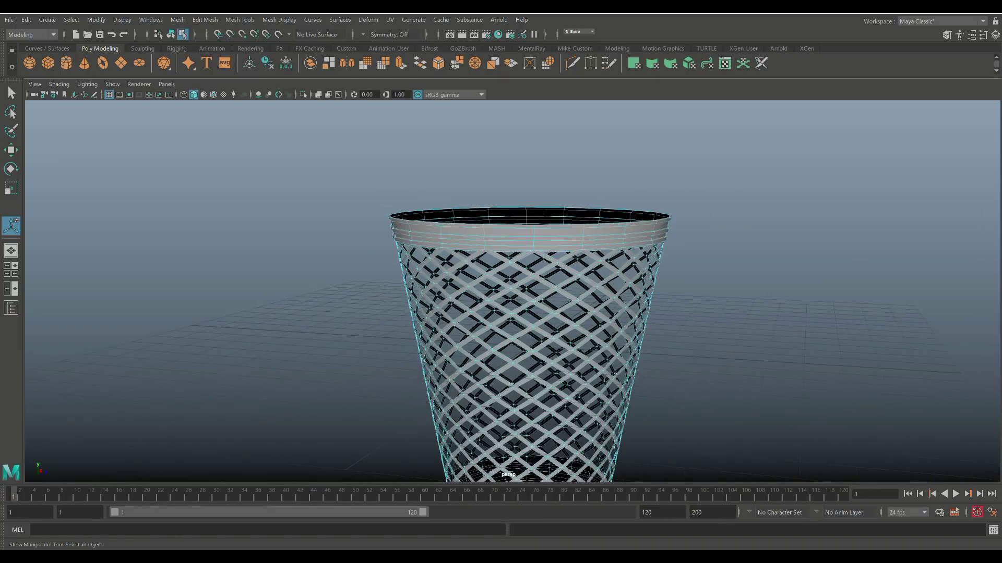
alt+middle_drag(512, 313, 475, 146)
scroll(512, 291, down, 2)
scroll(513, 291, up, 6)
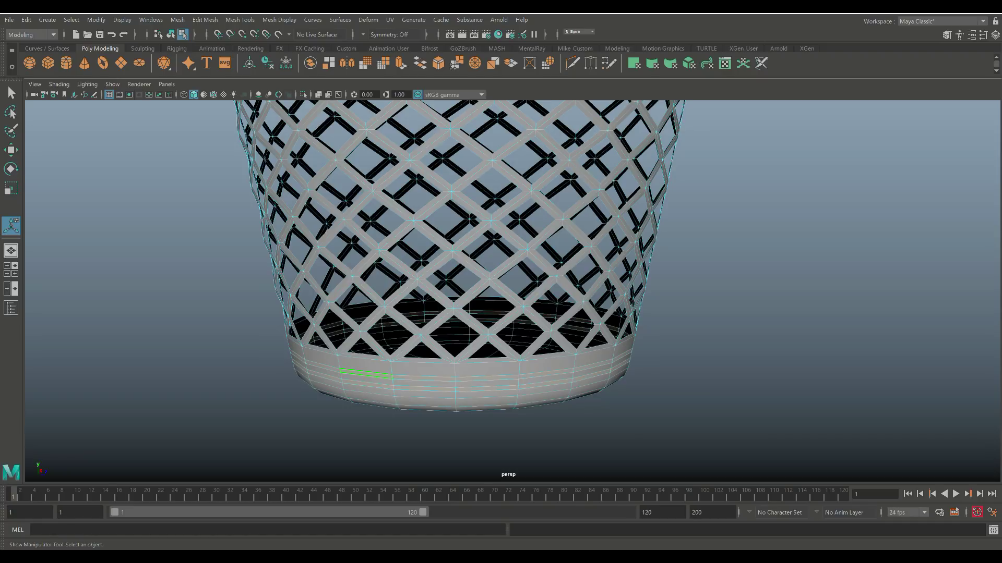
key(ctrl+e)
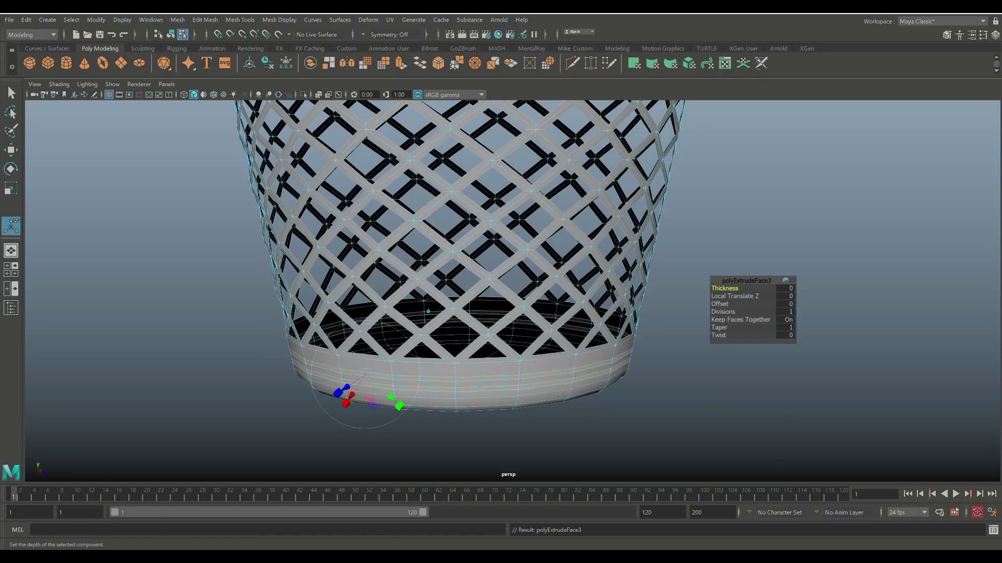
click(785, 288)
text(0.05)
key(Return)
scroll(513, 290, down, 7)
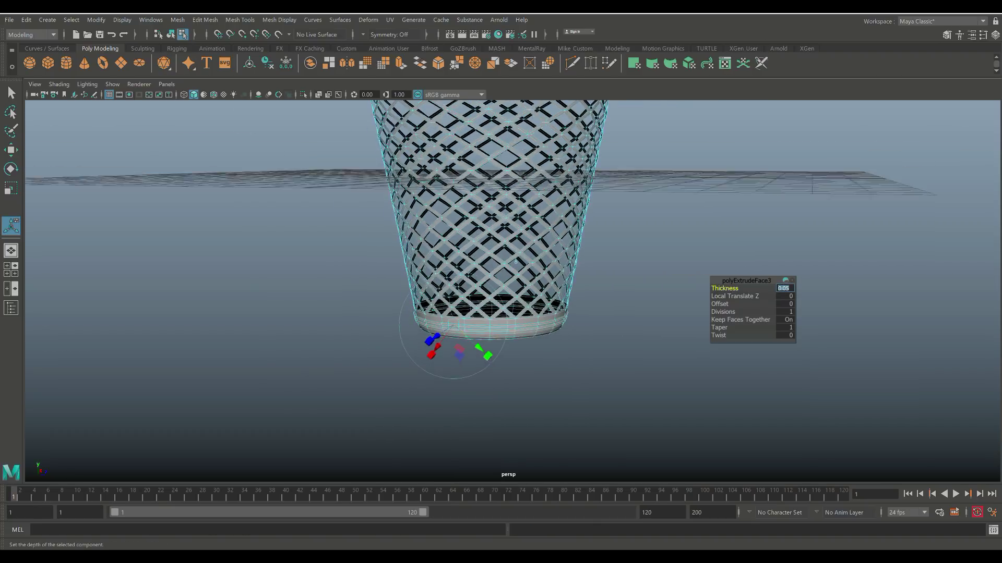
key(Escape)
scroll(512, 290, up, 2)
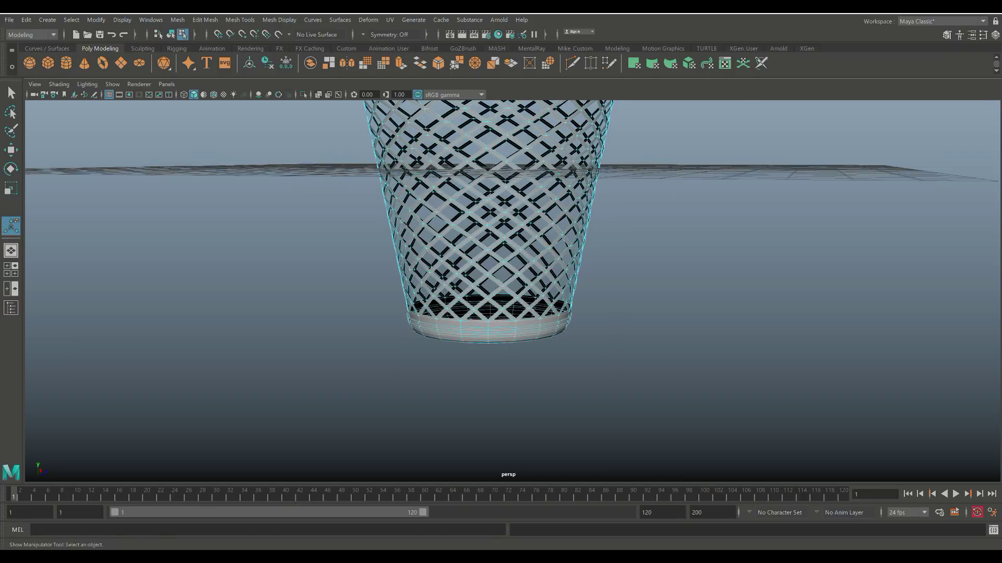
alt+middle_drag(512, 261, 512, 318)
scroll(512, 291, down, 5)
mouse_move(512, 291)
alt+mouse_down()
mouse_move(543, 308)
mouse_move(504, 285)
mouse_move(507, 258)
mouse_move(510, 290)
alt+mouse_up()
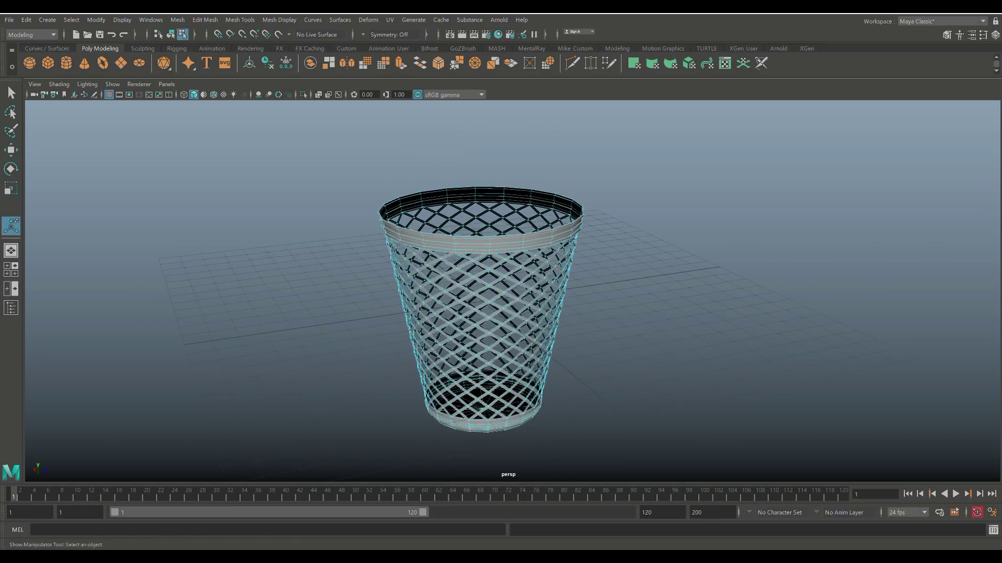